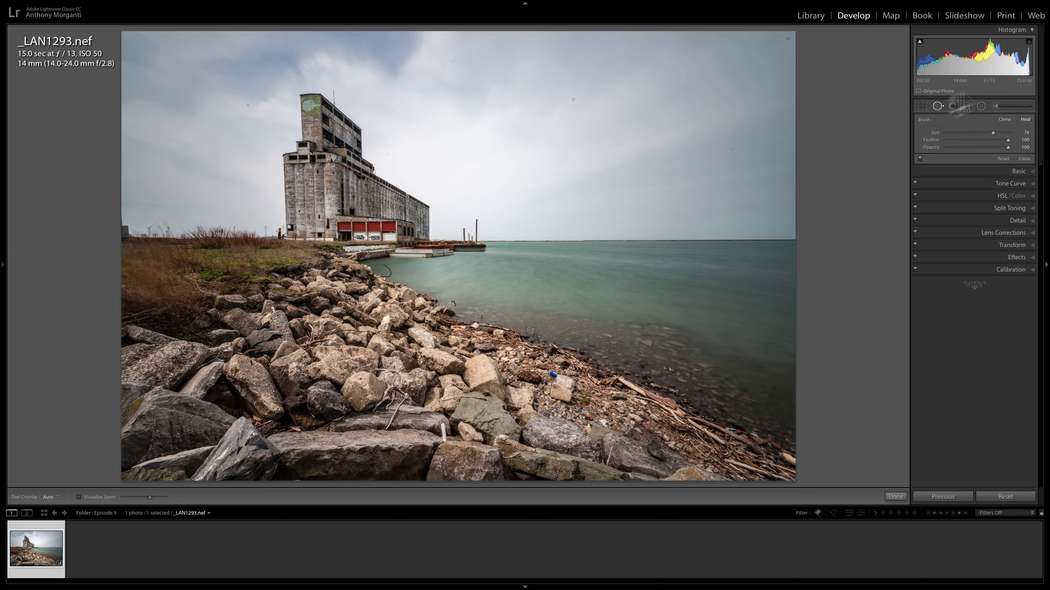
Review the photo's Basic adjustments and its lens profile corrections, closing each group of settings again.
{"action": "left_click", "coordinate": [1017, 170]}
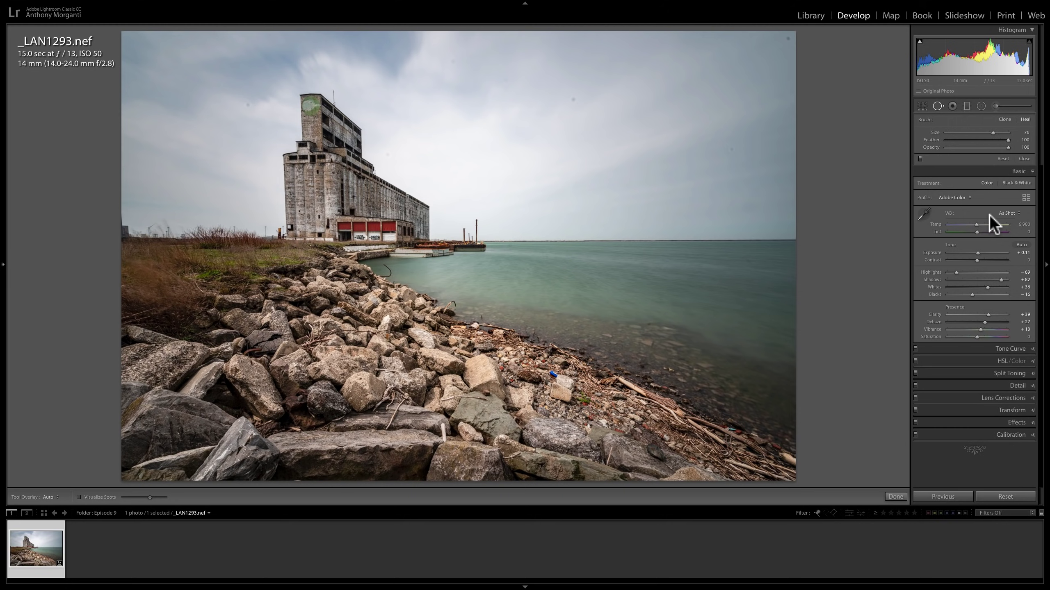
{"action": "left_click", "coordinate": [1009, 169]}
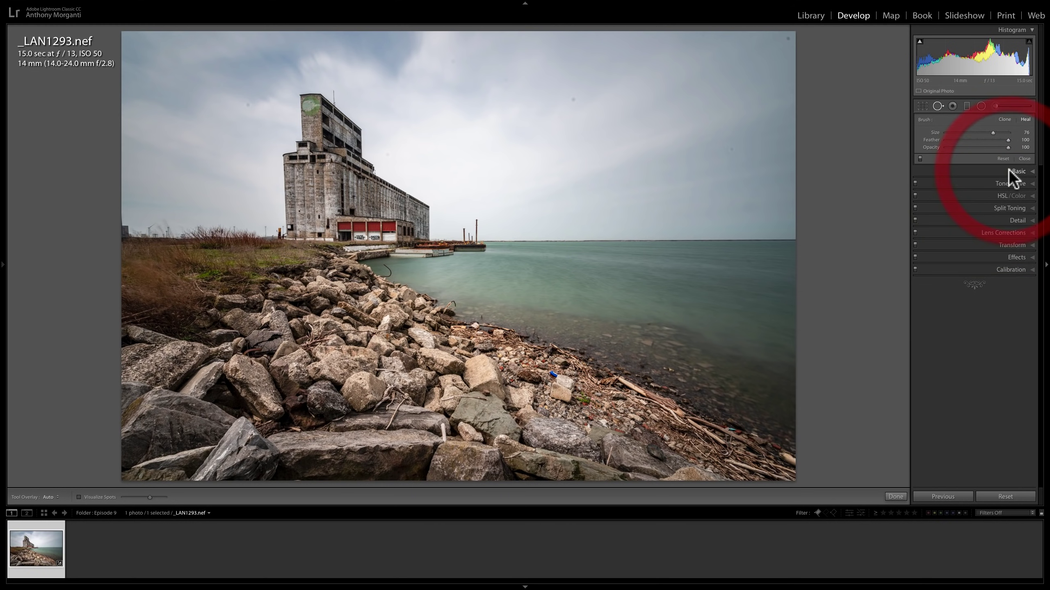
{"action": "left_click", "coordinate": [999, 230]}
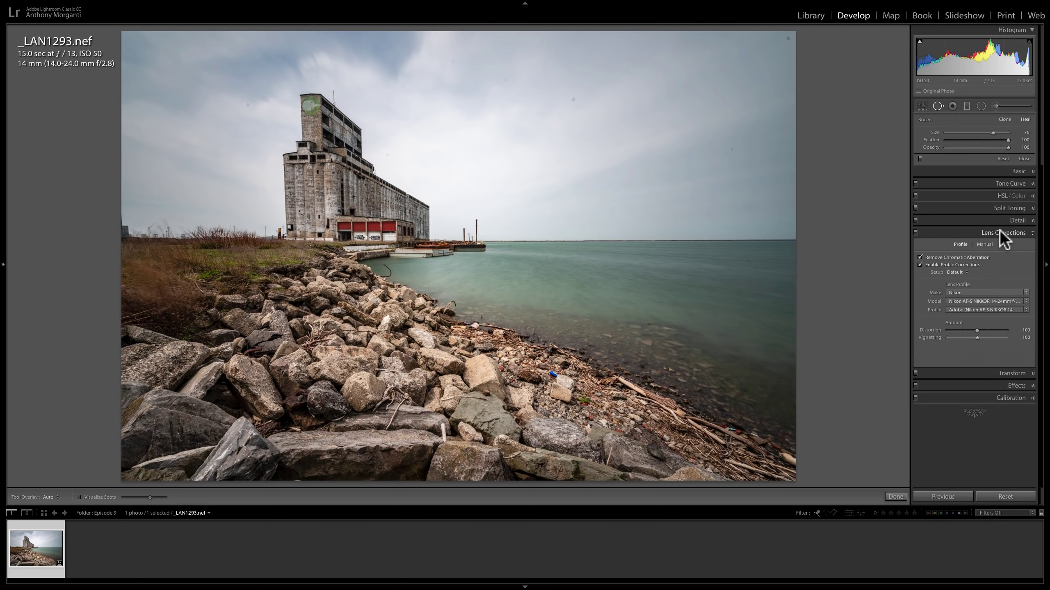
{"action": "left_click", "coordinate": [999, 230]}
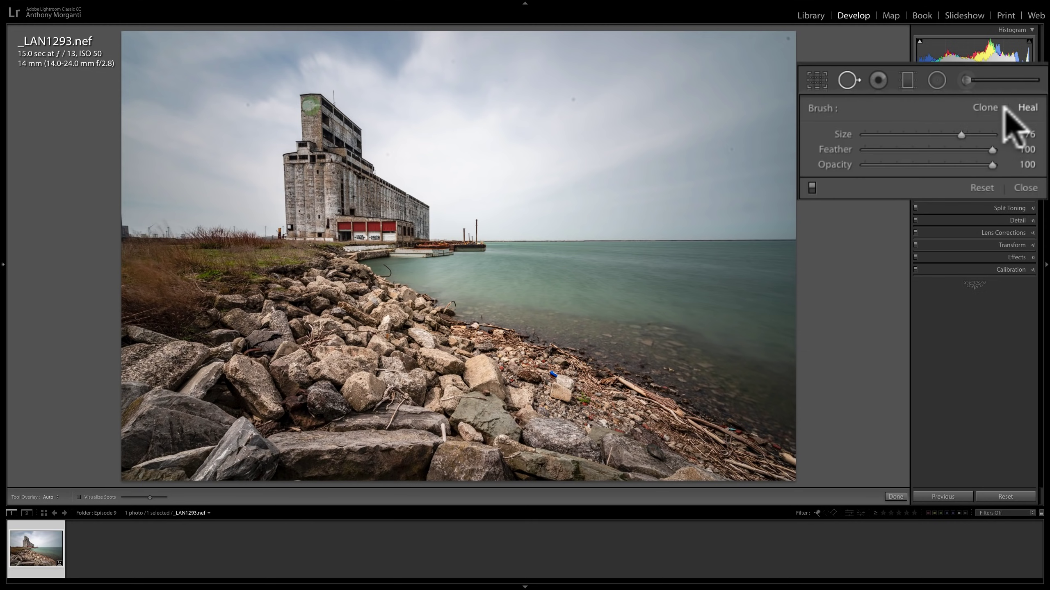
Set the spot removal brush to Clone and inspect the sky at full magnification for dust spots.
{"action": "left_click", "coordinate": [985, 107]}
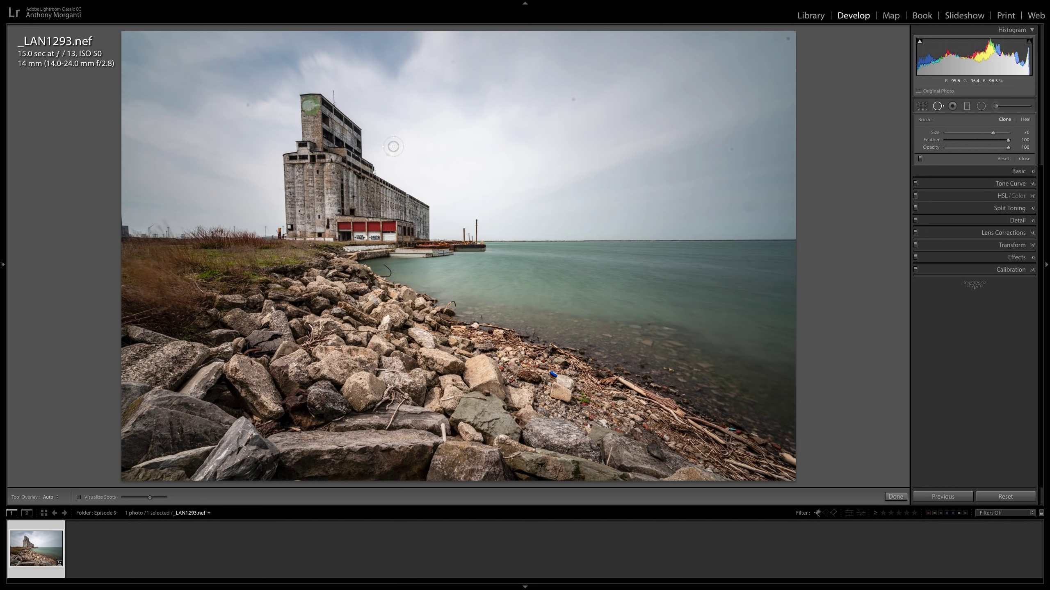
{"action": "key", "text": "space"}
{"action": "left_click", "coordinate": [527, 129]}
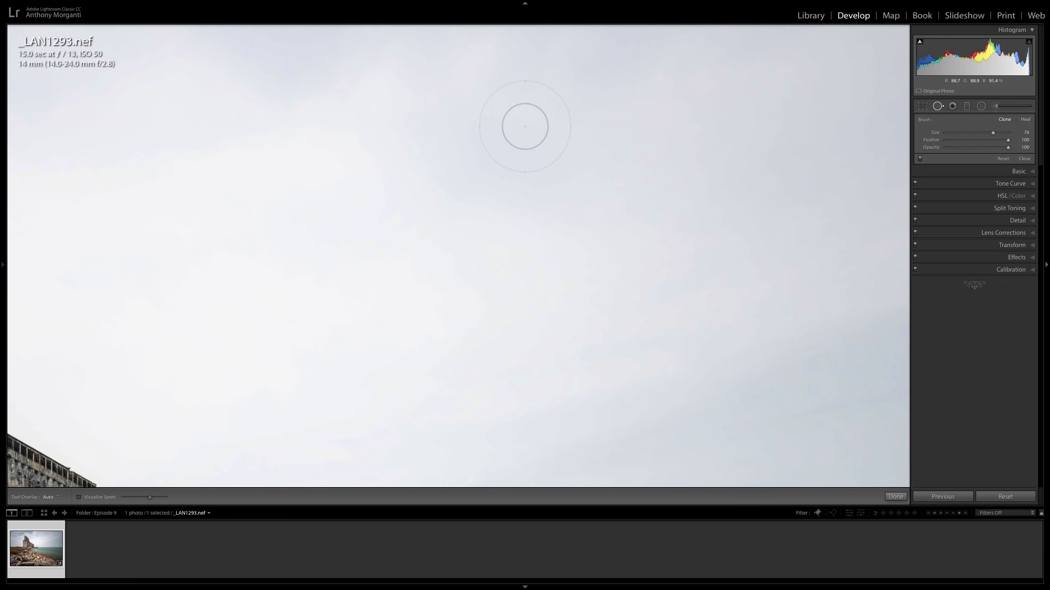
{"action": "key", "text": "space"}
{"action": "left_click", "coordinate": [524, 126]}
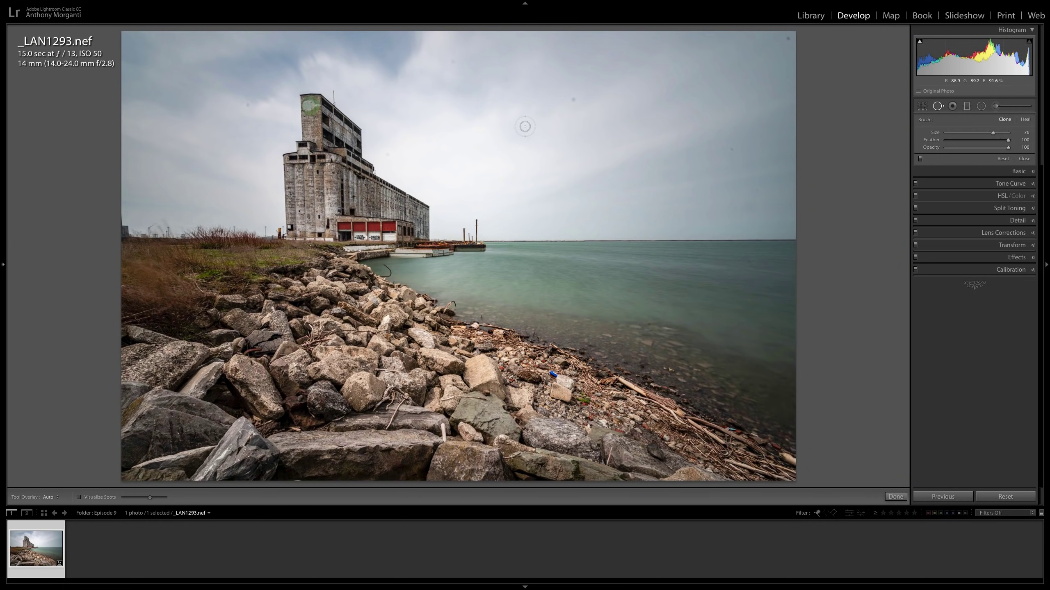
{"action": "key", "text": "space"}
{"action": "left_click", "coordinate": [526, 127]}
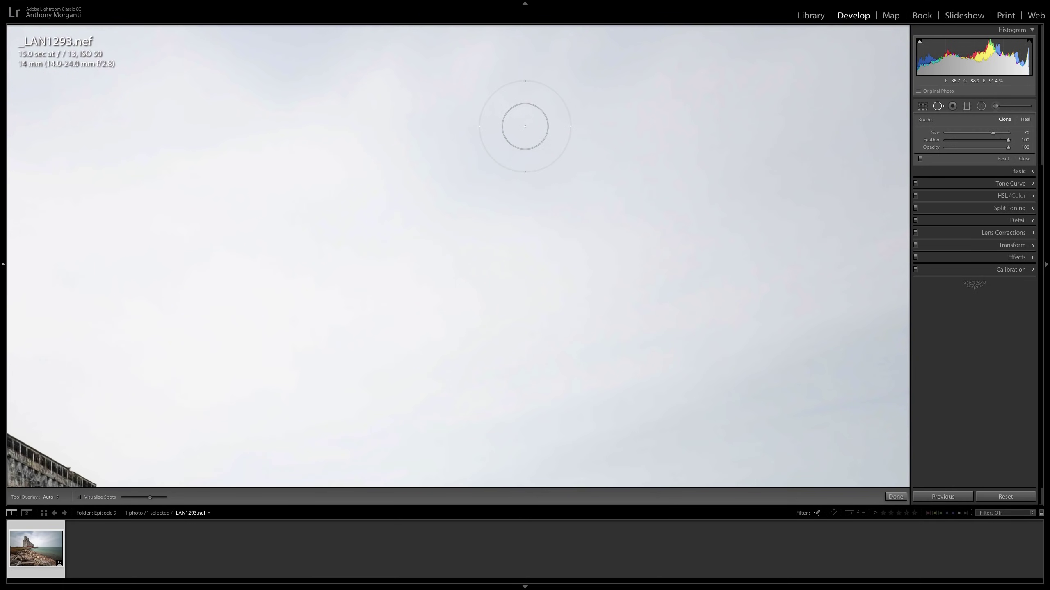
{"action": "key", "text": "space"}
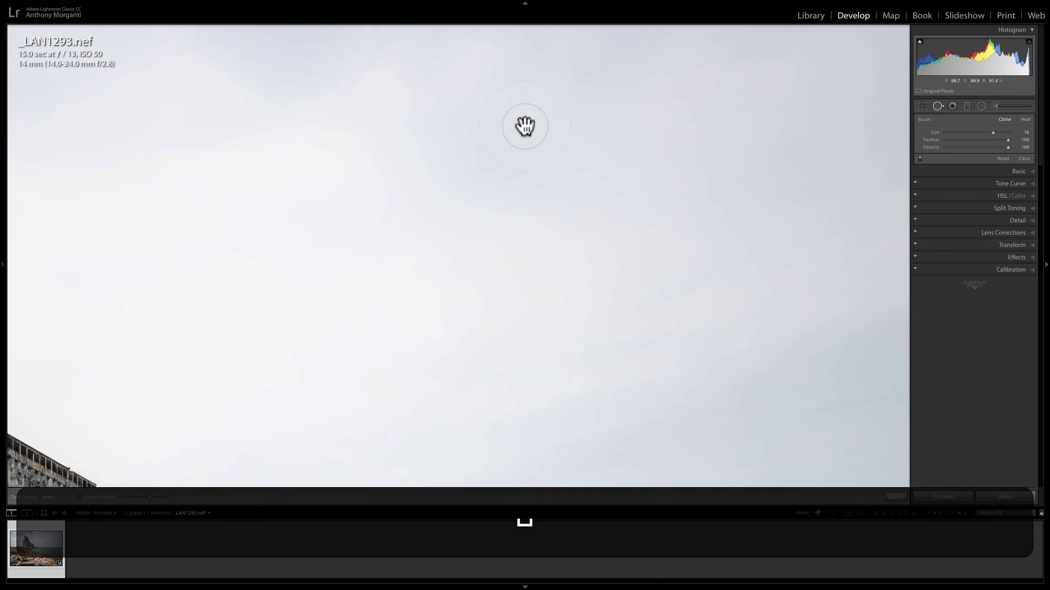
{"action": "left_click_drag", "start_coordinate": [607, 119], "coordinate": [422, 239]}
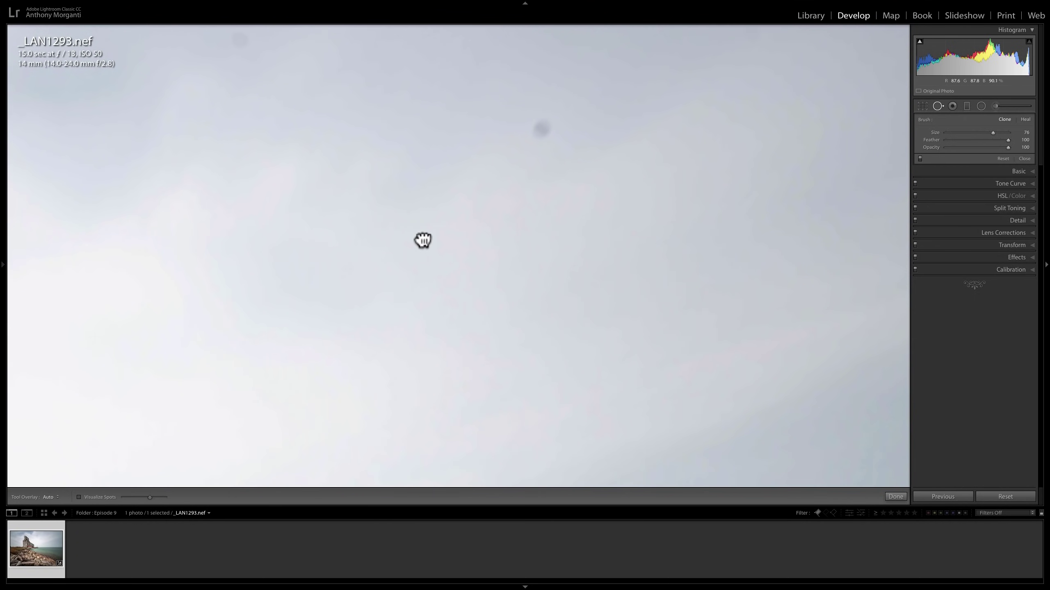
{"action": "key", "text": "space"}
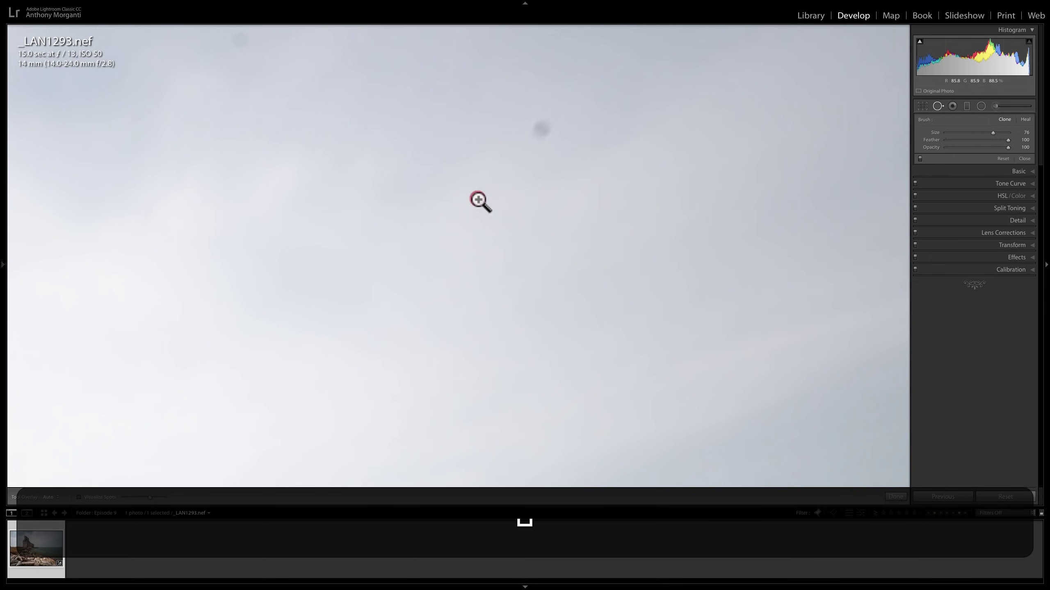
{"action": "left_click", "coordinate": [477, 200]}
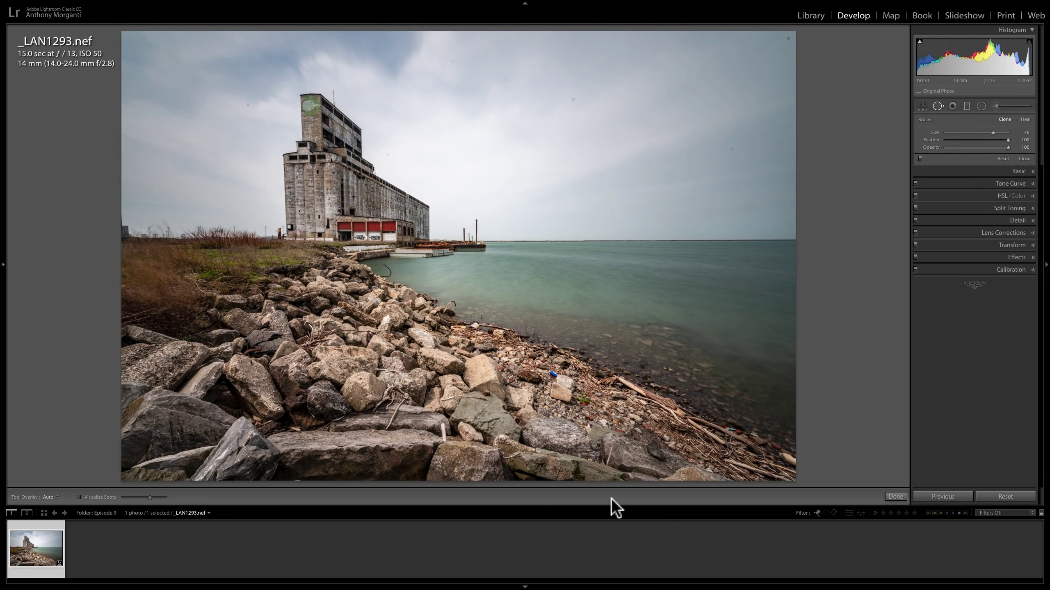
Check the sky for dust with Visualize Spots, raising and lowering its threshold, and turn the overlay off.
{"action": "key", "text": "t"}
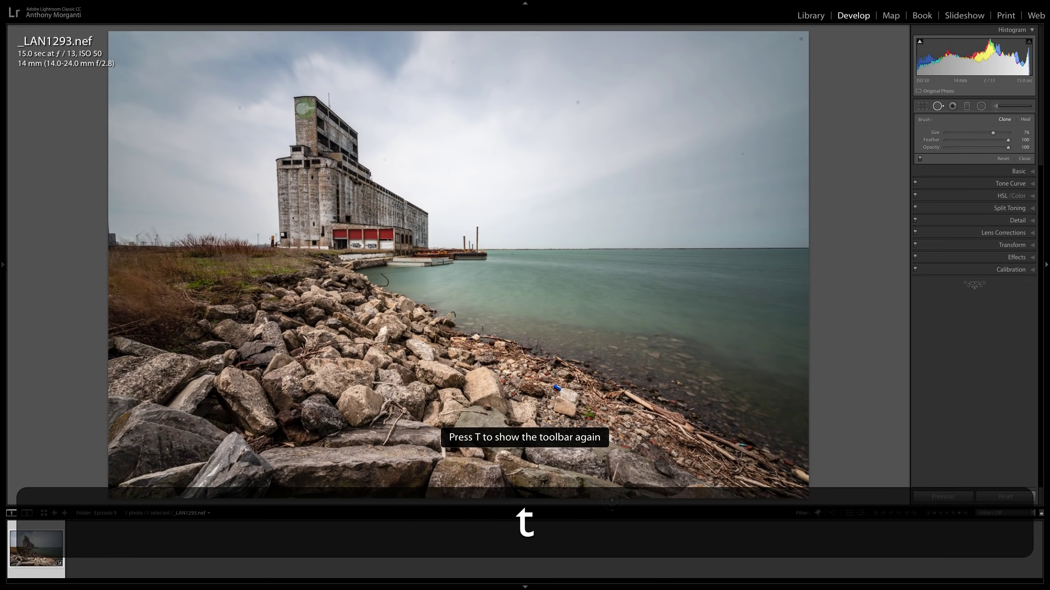
{"action": "key", "text": "t"}
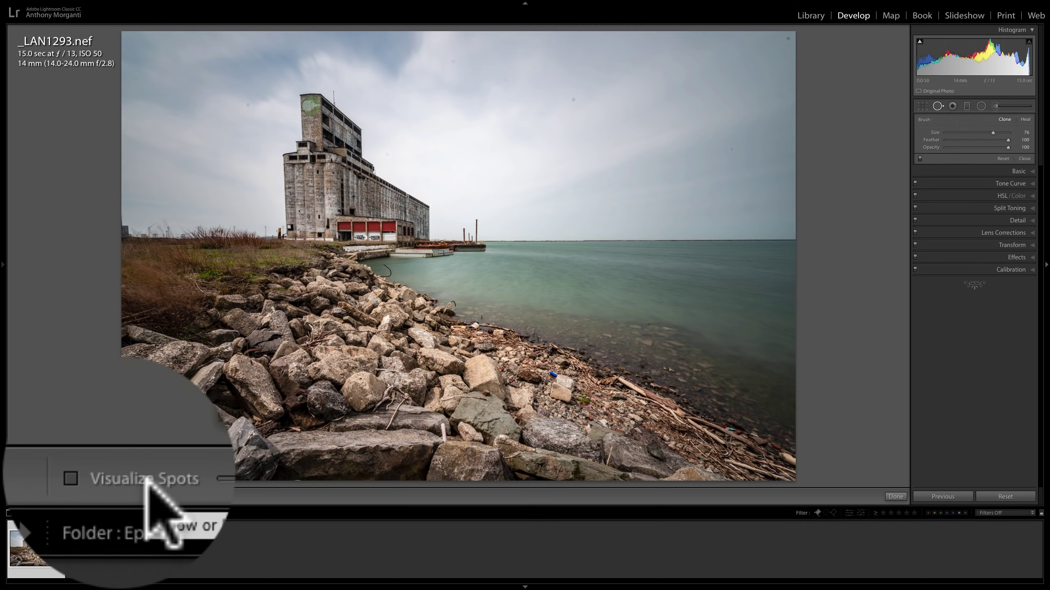
{"action": "left_click", "coordinate": [58, 499]}
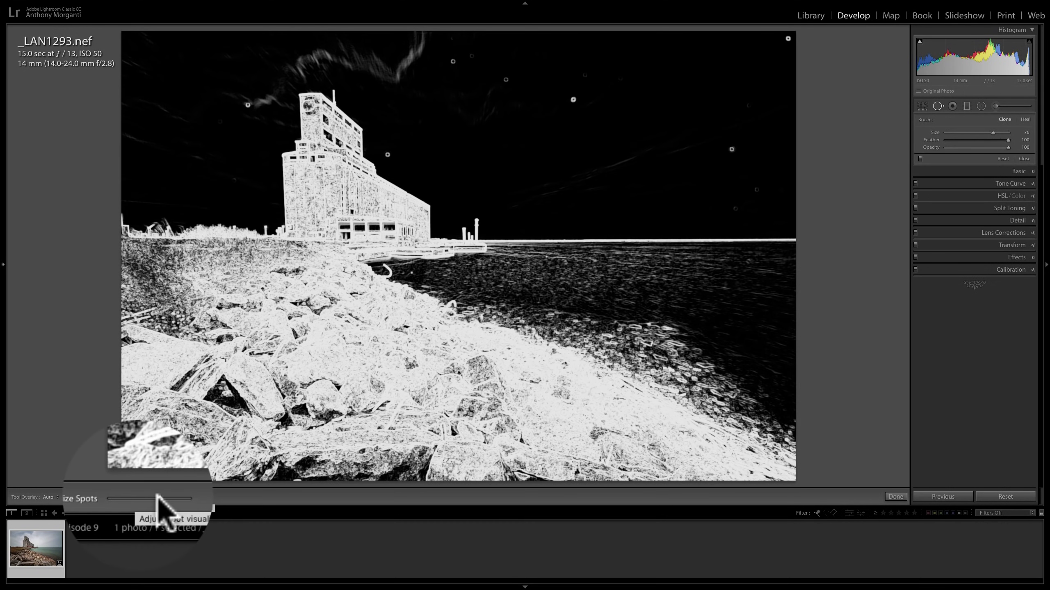
{"action": "left_click_drag", "start_coordinate": [158, 498], "coordinate": [185, 499]}
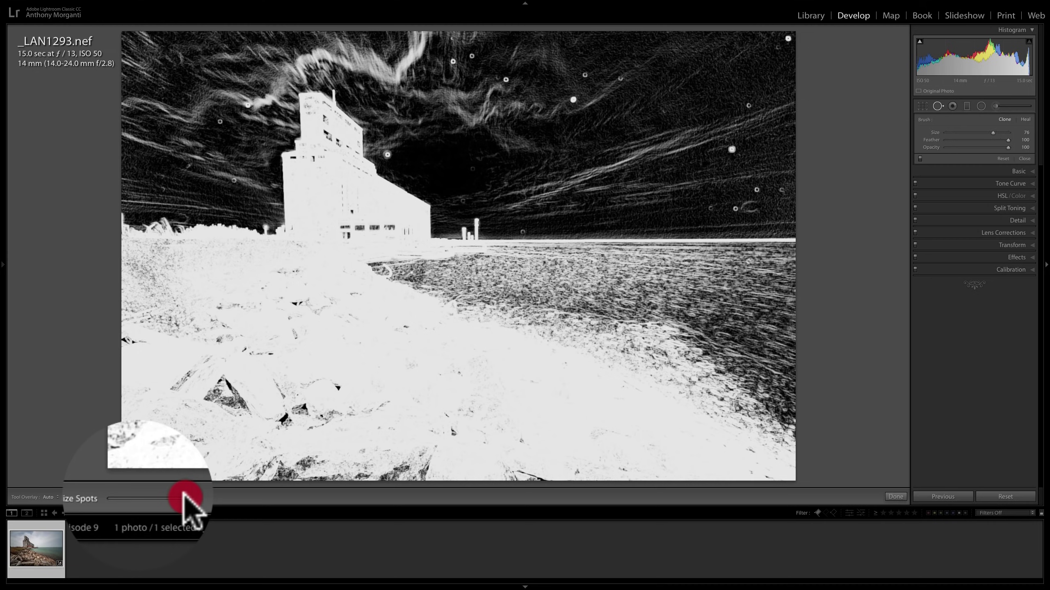
{"action": "left_click_drag", "start_coordinate": [185, 498], "coordinate": [154, 498]}
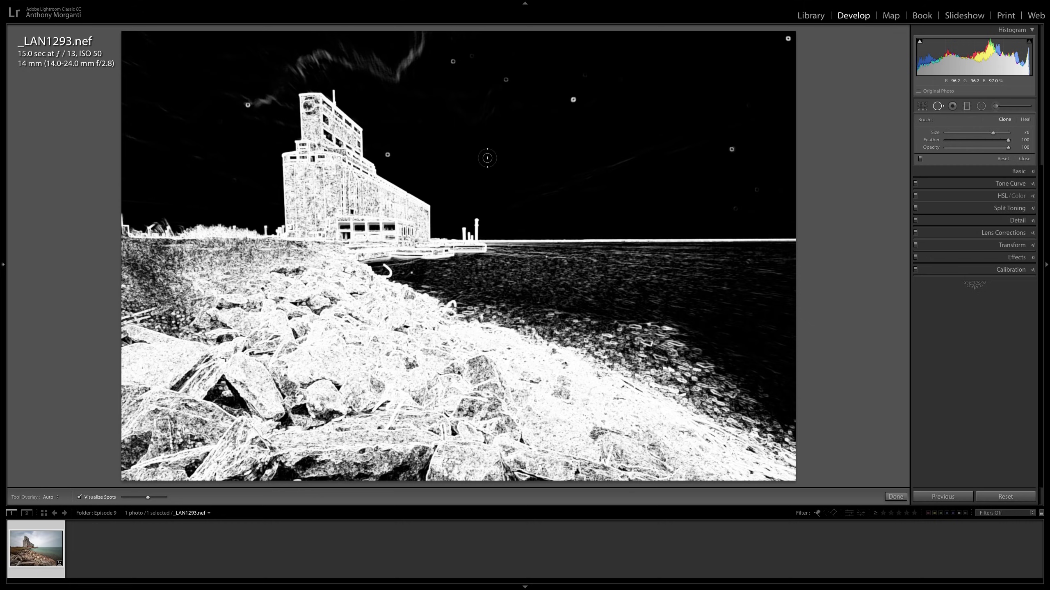
{"action": "left_click", "coordinate": [78, 497]}
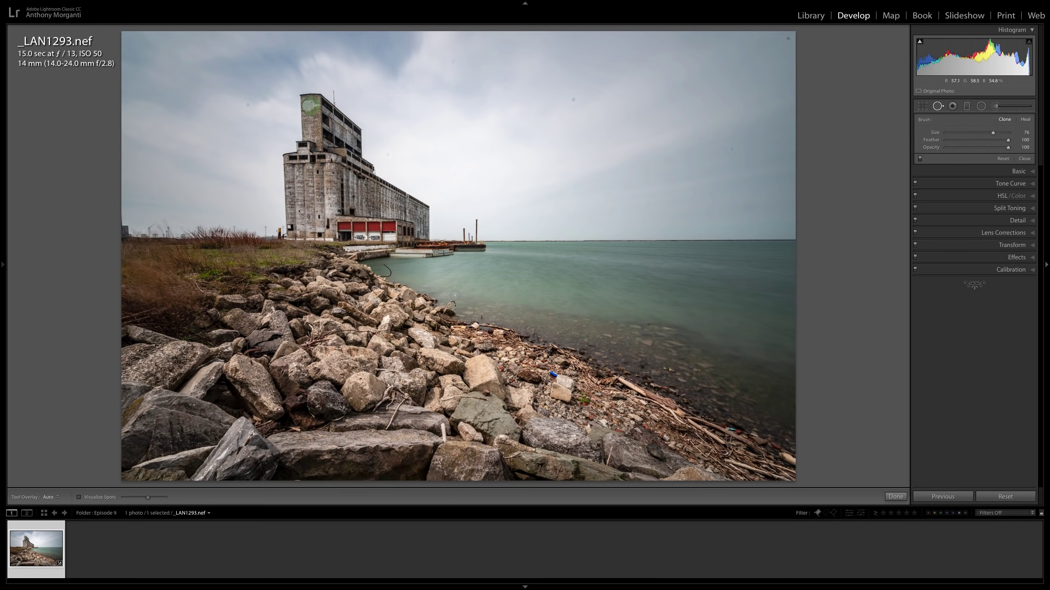
Set the Clone brush size to 69 for the dust spot in the sky beside the building.
{"action": "key", "text": "space"}
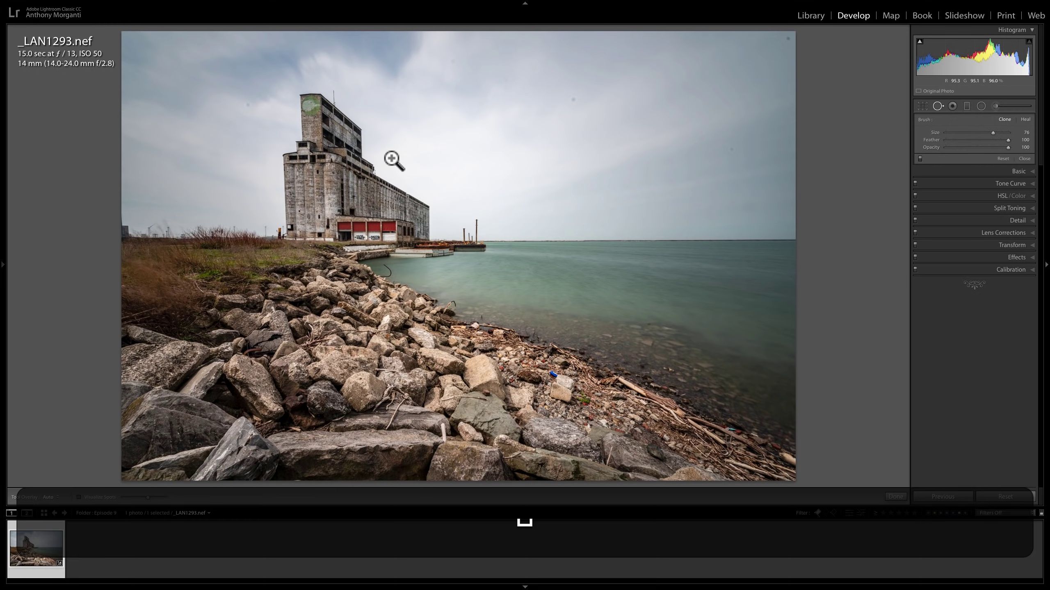
{"action": "left_click", "coordinate": [390, 157]}
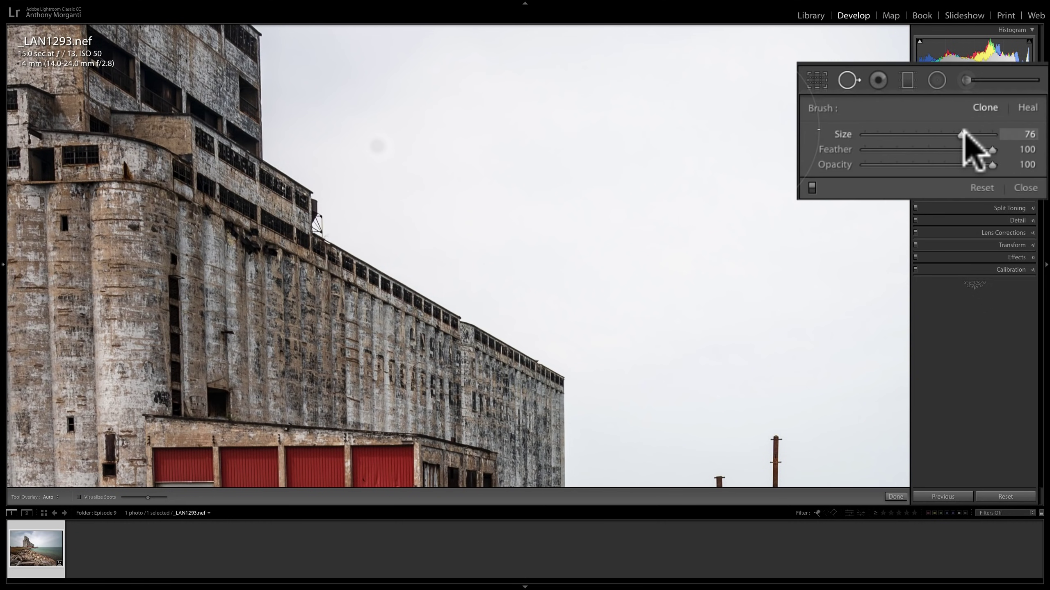
{"action": "mouse_move", "coordinate": [960, 135]}
{"action": "left_mouse_down"}
{"action": "mouse_move", "coordinate": [903, 136]}
{"action": "mouse_move", "coordinate": [948, 135]}
{"action": "left_mouse_up"}
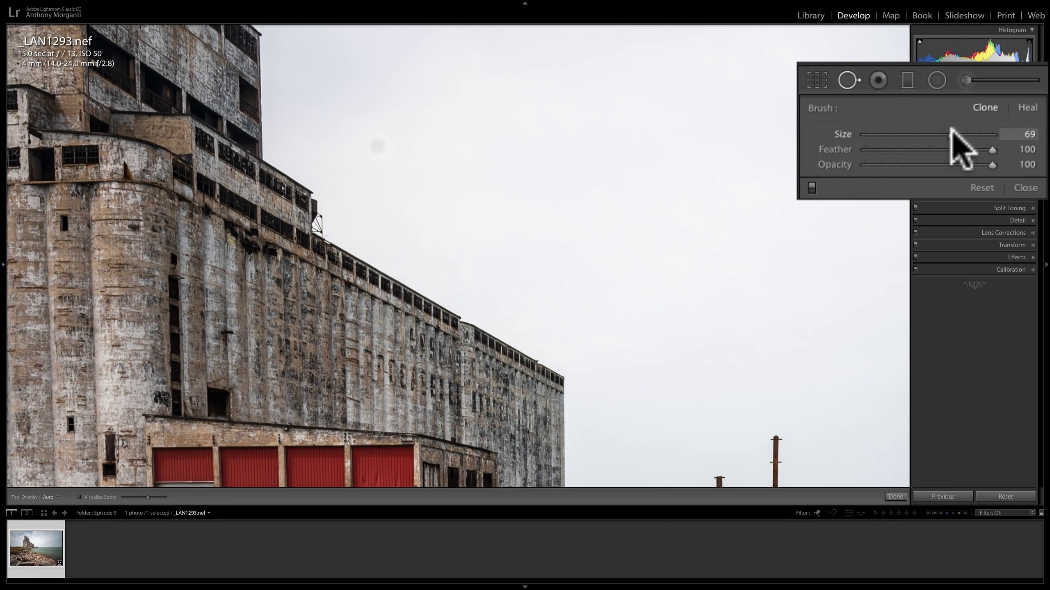
{"action": "left_click", "coordinate": [952, 135]}
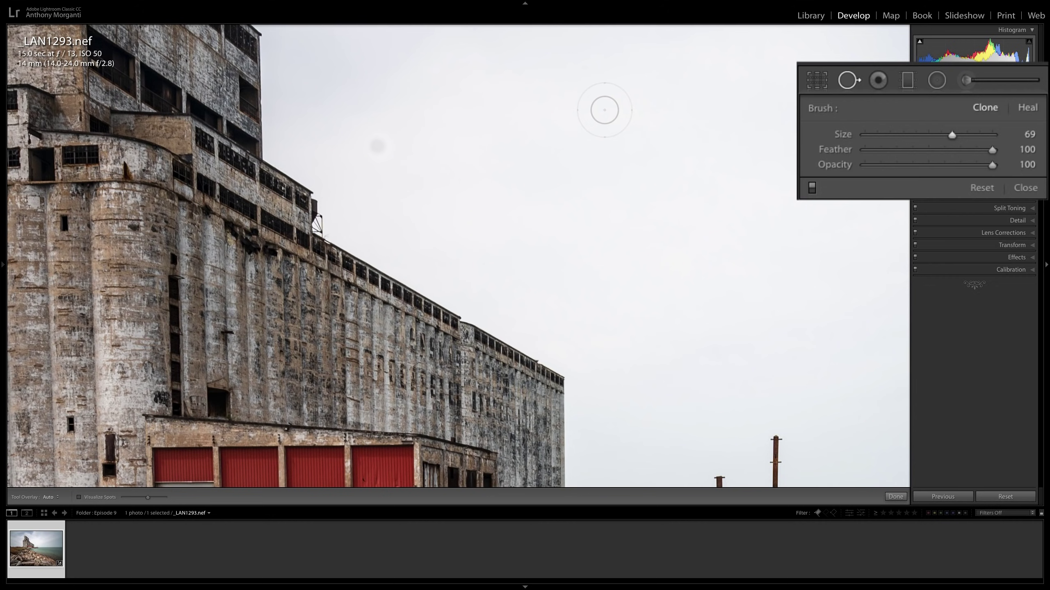
Try enlarging the Clone brush to size 75 and reducing it to size 63.
{"action": "key", "text": "bracketright"}
{"action": "key", "text": "bracketright"}
{"action": "key", "text": "bracketright"}
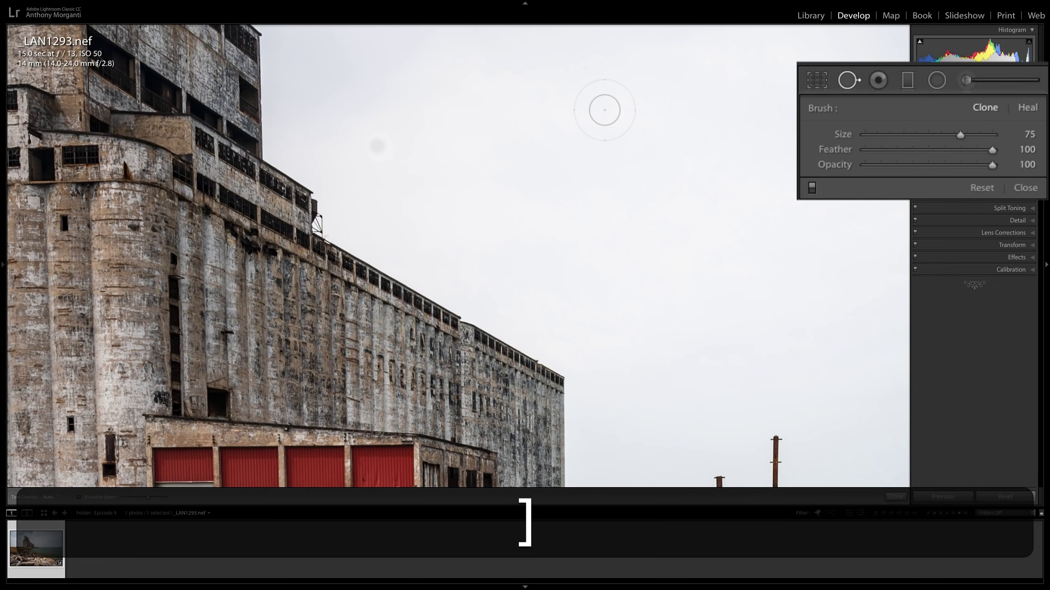
{"action": "key", "text": "bracketleft"}
{"action": "key", "text": "bracketleft"}
{"action": "key", "text": "bracketleft"}
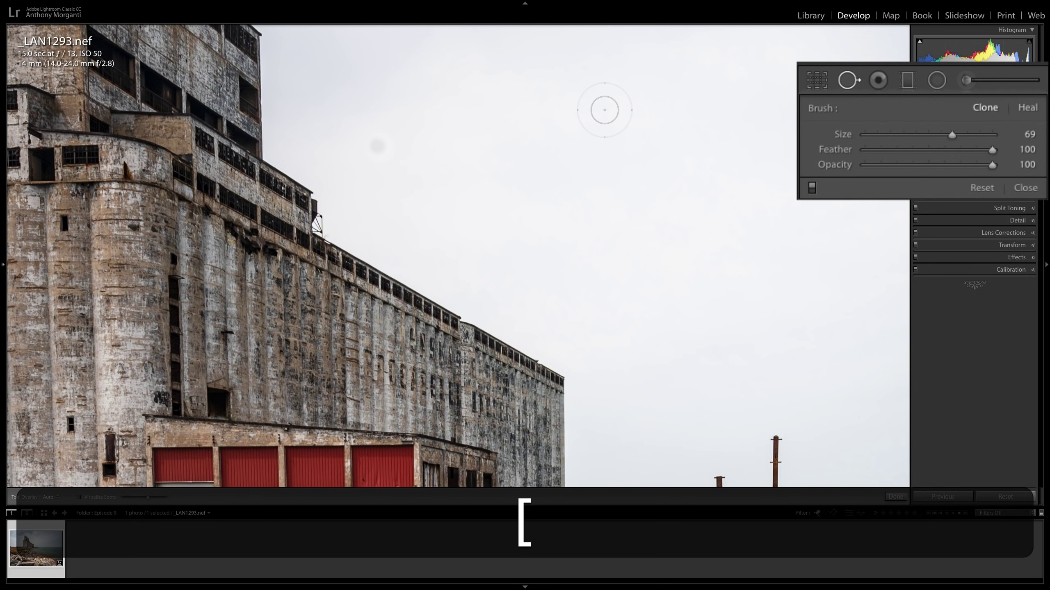
{"action": "key", "text": "bracketleft"}
{"action": "key", "text": "bracketleft"}
{"action": "key", "text": "bracketleft"}
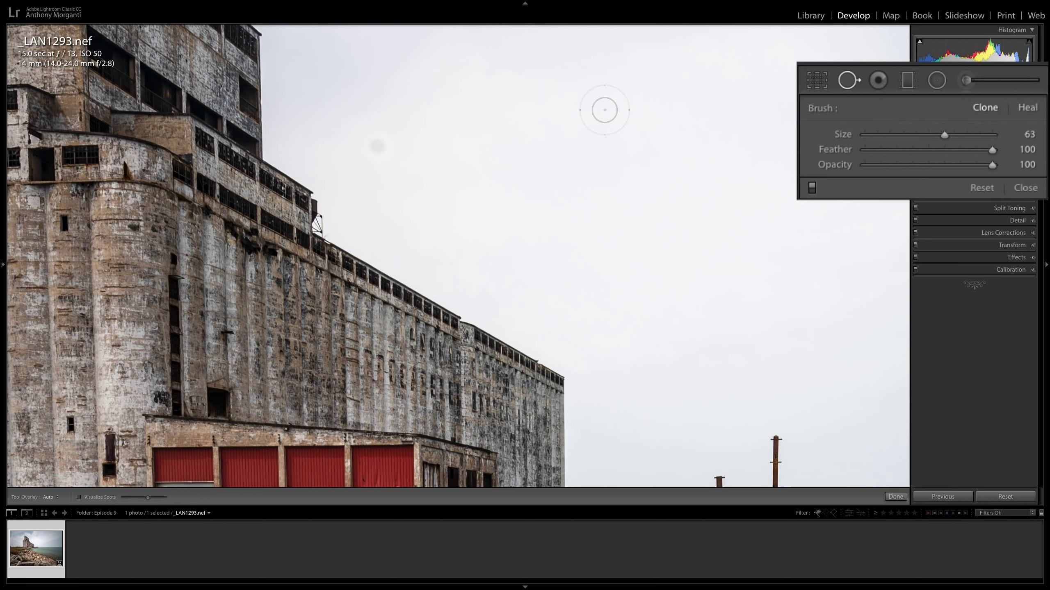
Resize the Clone brush to 73 and clone out the dust spot in the sky beside the building.
{"action": "scroll", "coordinate": [605, 110], "scroll_direction": "up", "scroll_amount": 6}
{"action": "scroll", "coordinate": [605, 110], "scroll_direction": "down", "scroll_amount": 6}
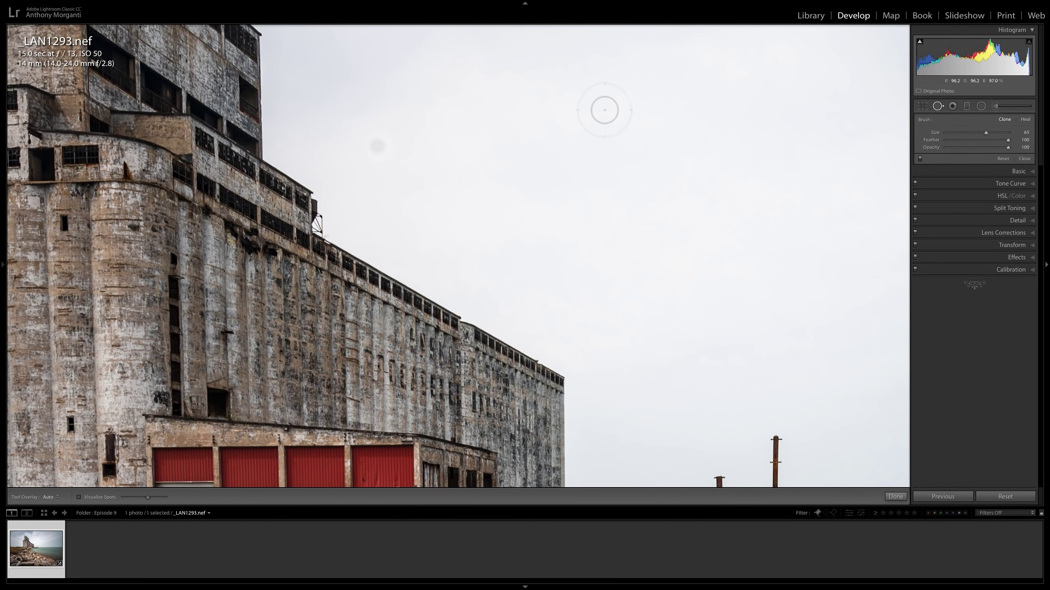
{"action": "scroll", "coordinate": [604, 109], "scroll_direction": "up", "scroll_amount": 7}
{"action": "scroll", "coordinate": [605, 110], "scroll_direction": "down", "scroll_amount": 3}
{"action": "scroll", "coordinate": [604, 110], "scroll_direction": "down", "scroll_amount": 2}
{"action": "scroll", "coordinate": [374, 146], "scroll_direction": "up", "scroll_amount": 3}
{"action": "left_click", "coordinate": [374, 147]}
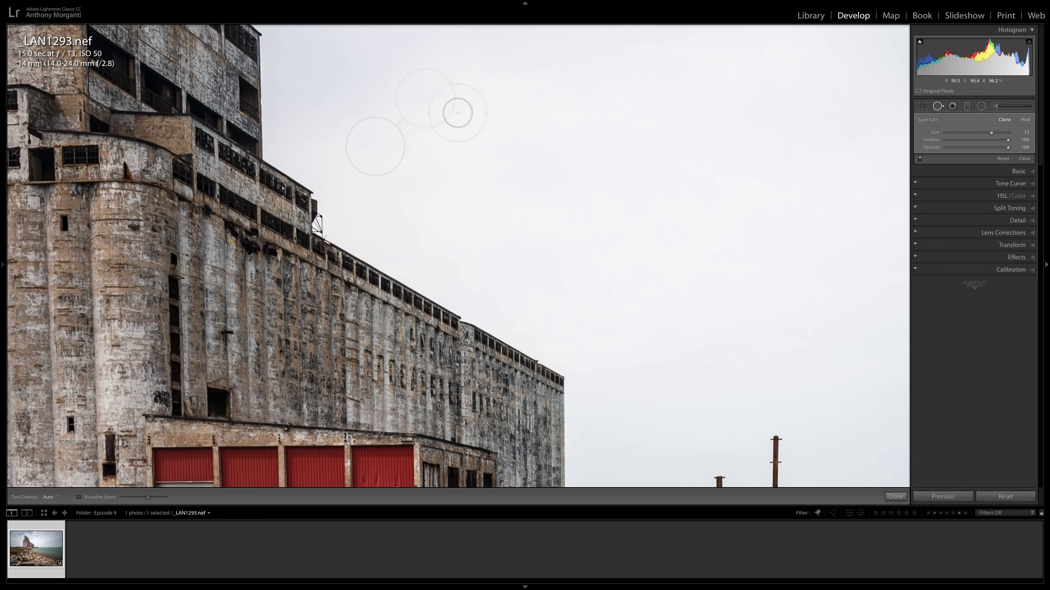
Try different clone sources for the spot, first in other parts of the sky and finally on the building's wall.
{"action": "mouse_move", "coordinate": [421, 98]}
{"action": "left_mouse_down"}
{"action": "mouse_move", "coordinate": [484, 124]}
{"action": "mouse_move", "coordinate": [448, 178]}
{"action": "mouse_move", "coordinate": [424, 56]}
{"action": "mouse_move", "coordinate": [470, 111]}
{"action": "mouse_move", "coordinate": [478, 150]}
{"action": "mouse_move", "coordinate": [422, 108]}
{"action": "mouse_move", "coordinate": [464, 157]}
{"action": "mouse_move", "coordinate": [446, 177]}
{"action": "mouse_move", "coordinate": [478, 104]}
{"action": "mouse_move", "coordinate": [454, 85]}
{"action": "mouse_move", "coordinate": [383, 87]}
{"action": "mouse_move", "coordinate": [452, 127]}
{"action": "mouse_move", "coordinate": [444, 109]}
{"action": "mouse_move", "coordinate": [443, 162]}
{"action": "mouse_move", "coordinate": [429, 181]}
{"action": "mouse_move", "coordinate": [382, 77]}
{"action": "mouse_move", "coordinate": [324, 106]}
{"action": "left_mouse_up"}
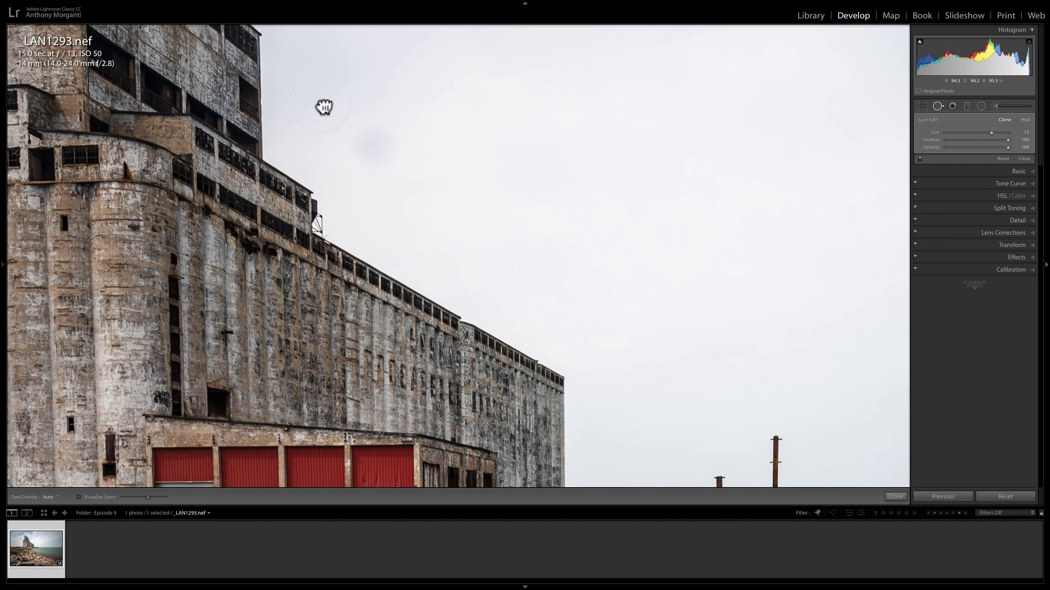
{"action": "left_click_drag", "start_coordinate": [424, 110], "coordinate": [439, 128]}
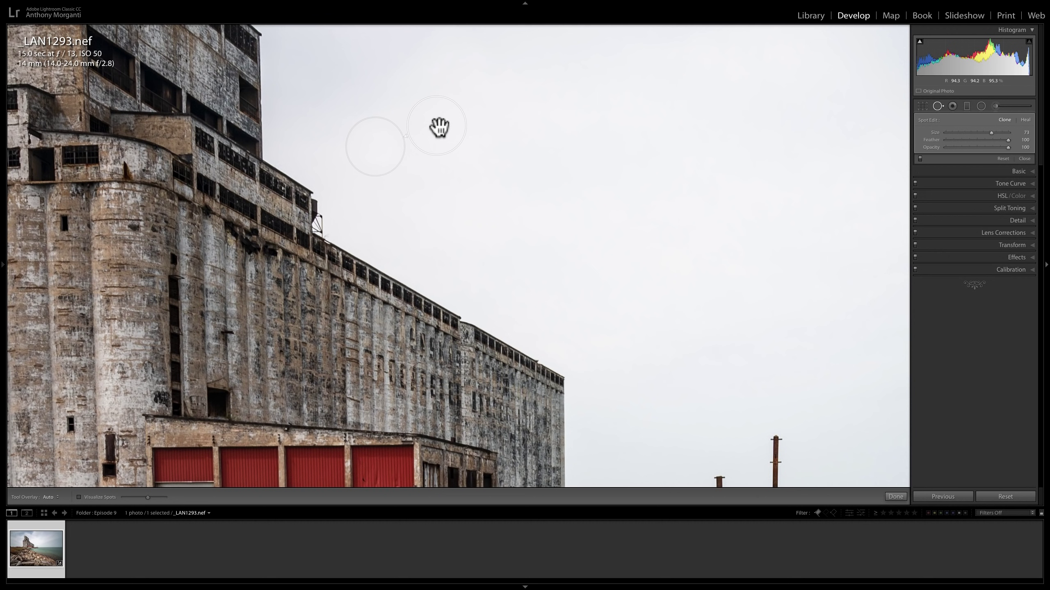
{"action": "mouse_move", "coordinate": [438, 127]}
{"action": "left_mouse_down"}
{"action": "mouse_move", "coordinate": [452, 242]}
{"action": "mouse_move", "coordinate": [342, 300]}
{"action": "mouse_move", "coordinate": [294, 304]}
{"action": "mouse_move", "coordinate": [291, 290]}
{"action": "left_mouse_up"}
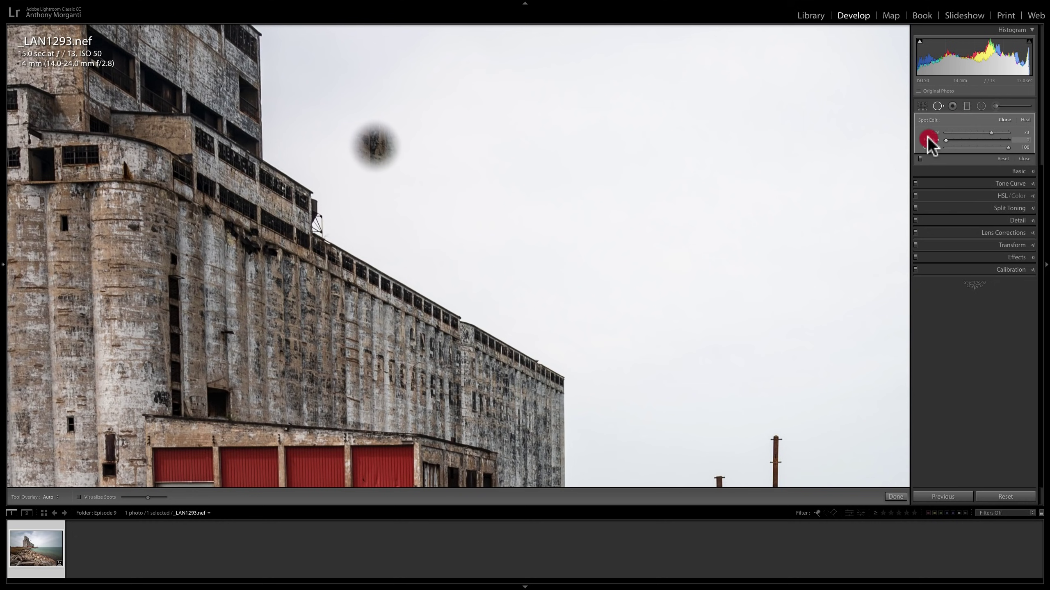
Set the cloned spot's feather to 0, and try a very low opacity before restoring it to 100.
{"action": "left_click_drag", "start_coordinate": [928, 139], "coordinate": [927, 139]}
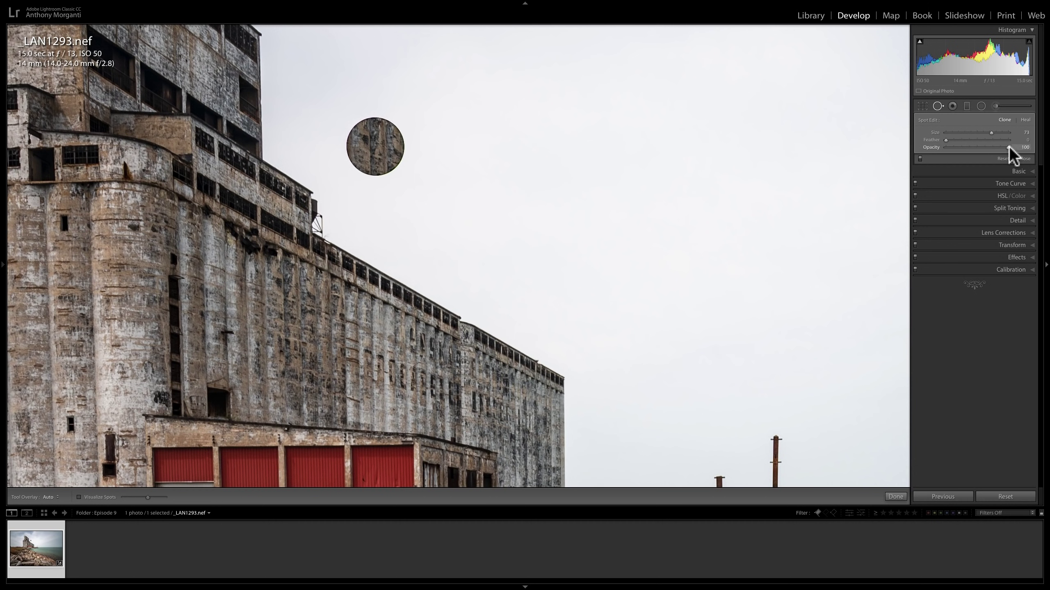
{"action": "left_click_drag", "start_coordinate": [1009, 146], "coordinate": [949, 148]}
{"action": "left_click", "coordinate": [922, 146]}
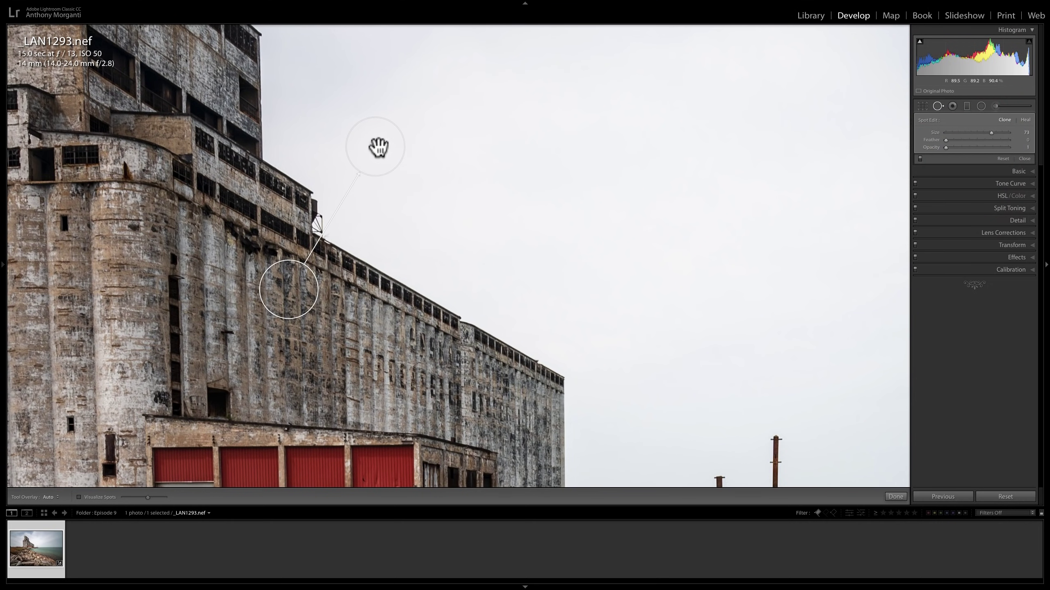
{"action": "left_click", "coordinate": [946, 148]}
{"action": "left_click_drag", "start_coordinate": [946, 148], "coordinate": [1017, 148]}
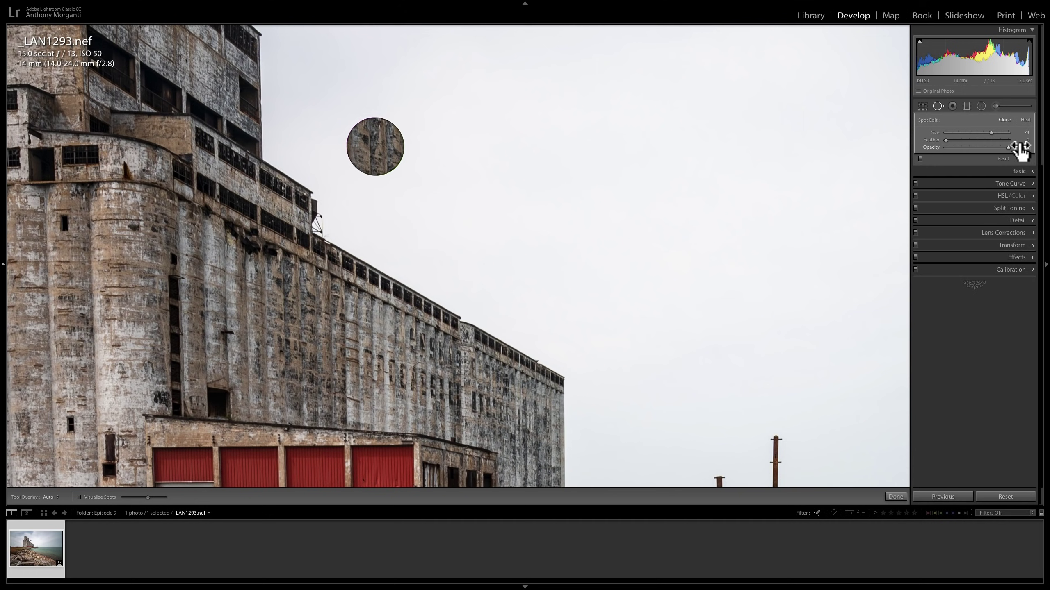
Switch the spot edit to Heal and move its source from the building's wall to clean sky.
{"action": "left_click", "coordinate": [1026, 120]}
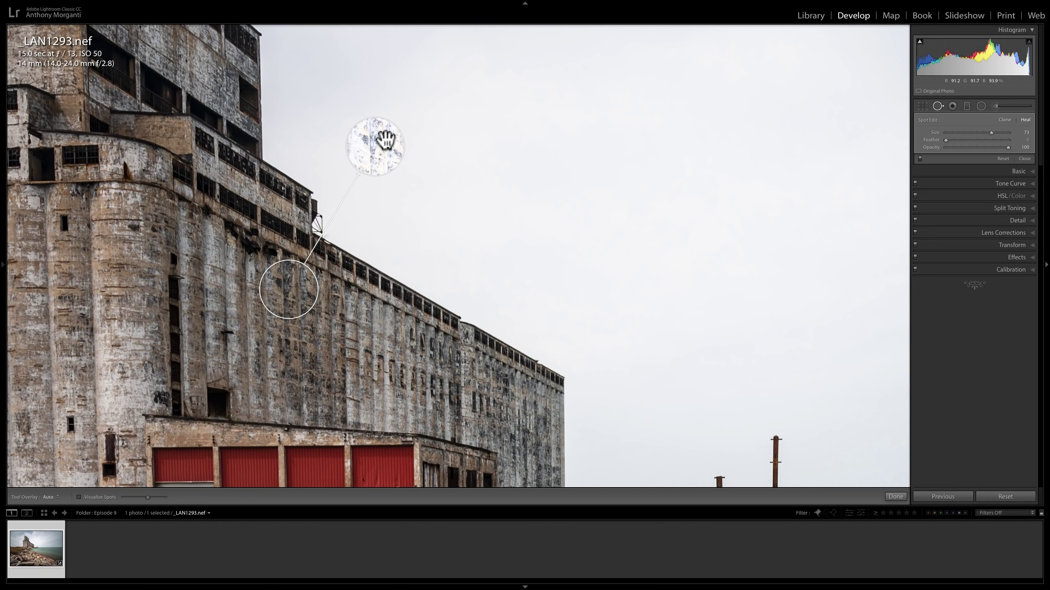
{"action": "mouse_move", "coordinate": [281, 293]}
{"action": "left_mouse_down"}
{"action": "mouse_move", "coordinate": [463, 155]}
{"action": "mouse_move", "coordinate": [438, 88]}
{"action": "left_mouse_up"}
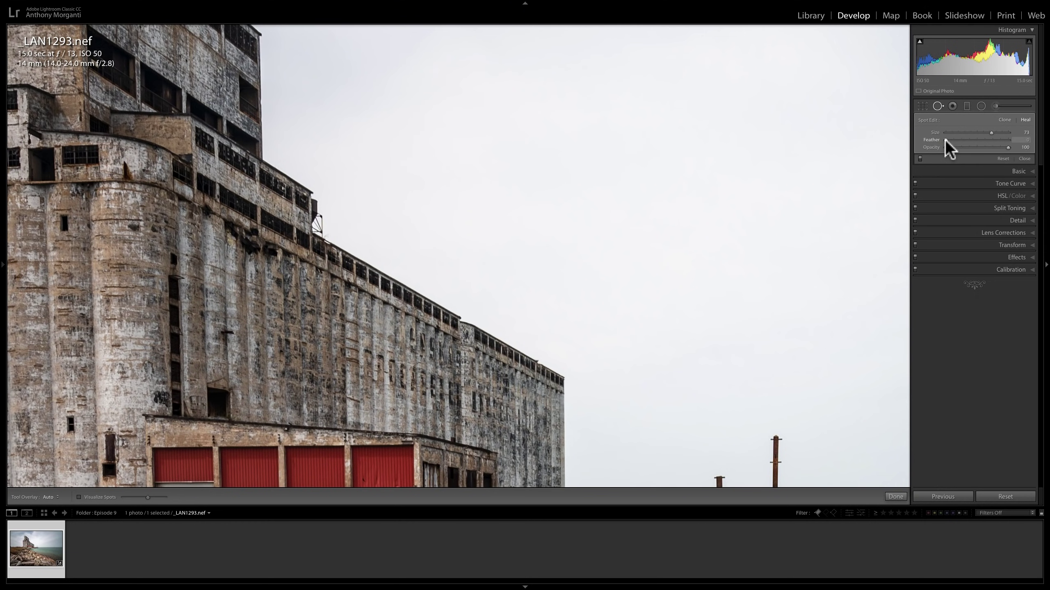
Set the healed spot's feather to 86 and return the photo to the full view.
{"action": "left_click_drag", "start_coordinate": [945, 140], "coordinate": [973, 150]}
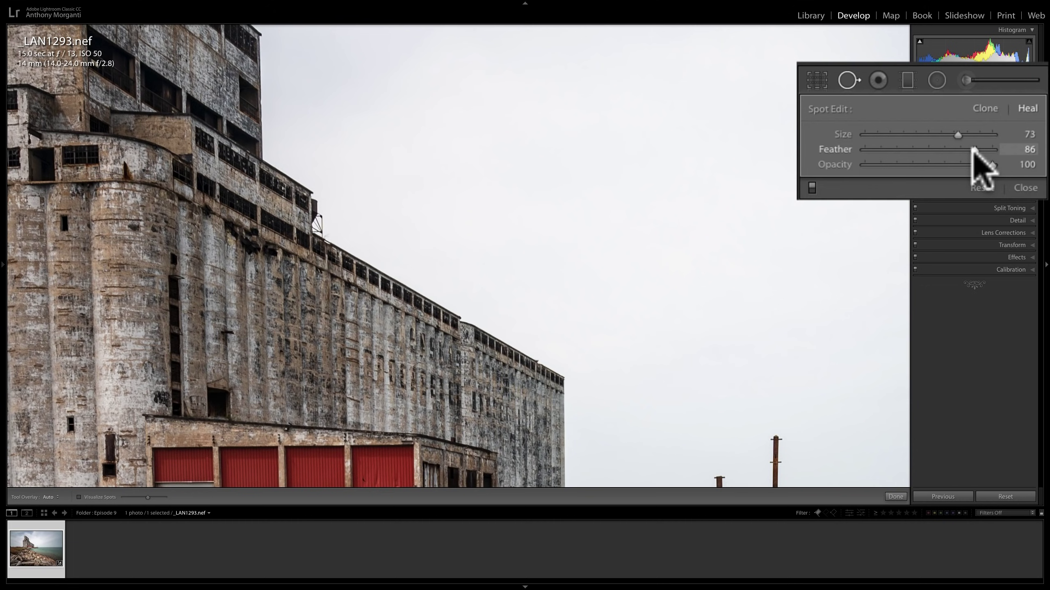
{"action": "left_click", "coordinate": [973, 150]}
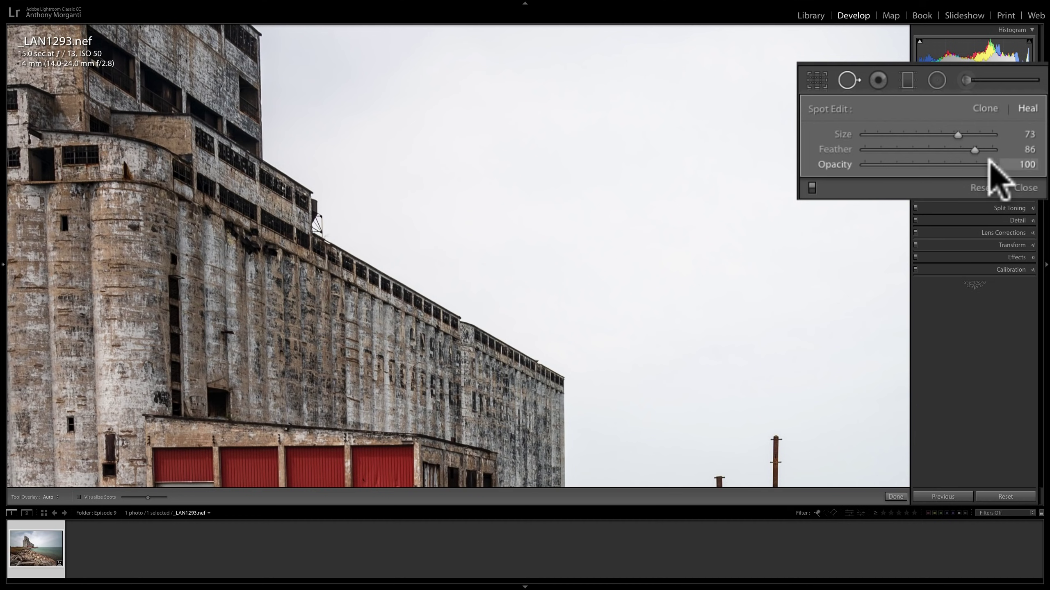
{"action": "key", "text": "space"}
{"action": "left_click", "coordinate": [536, 184]}
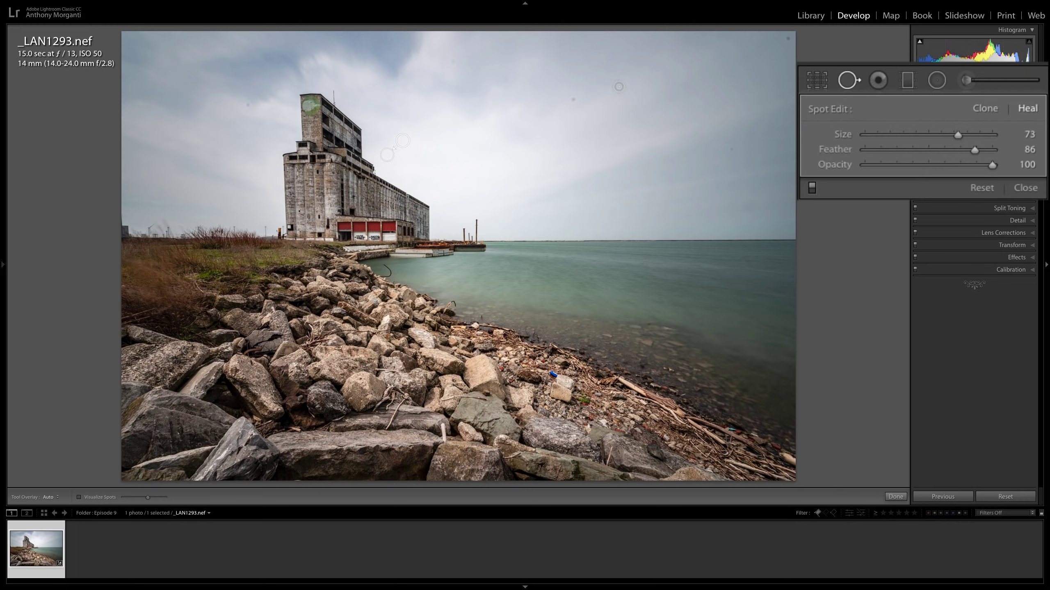
Turn on Visualize Spots, heal the six bright dust spots across the sky in Heal mode at size 76, and turn the visualization off.
{"action": "left_click", "coordinate": [78, 497]}
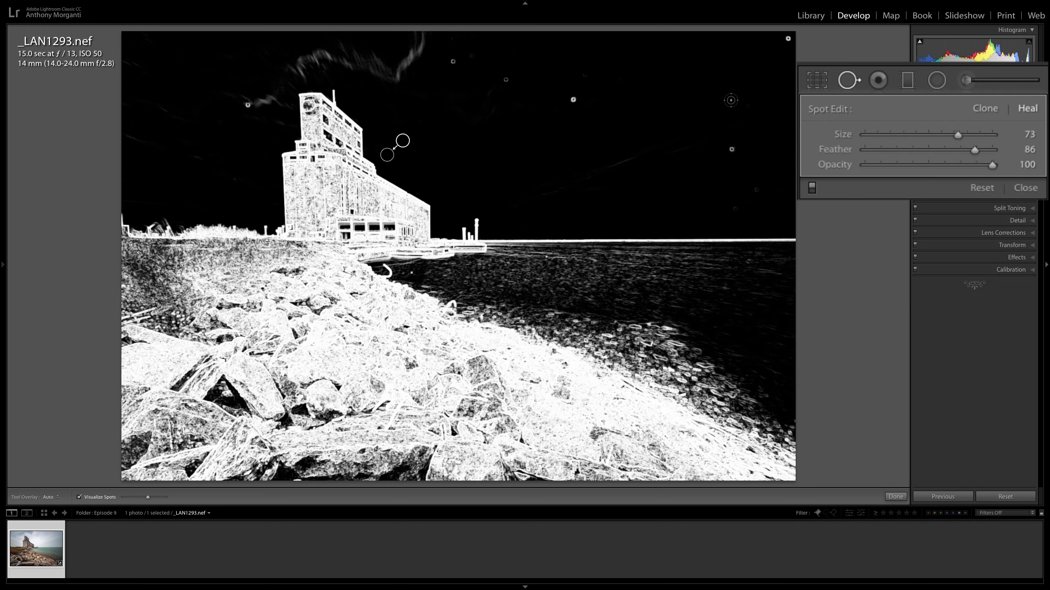
{"action": "left_click", "coordinate": [1025, 103]}
{"action": "left_click", "coordinate": [788, 38]}
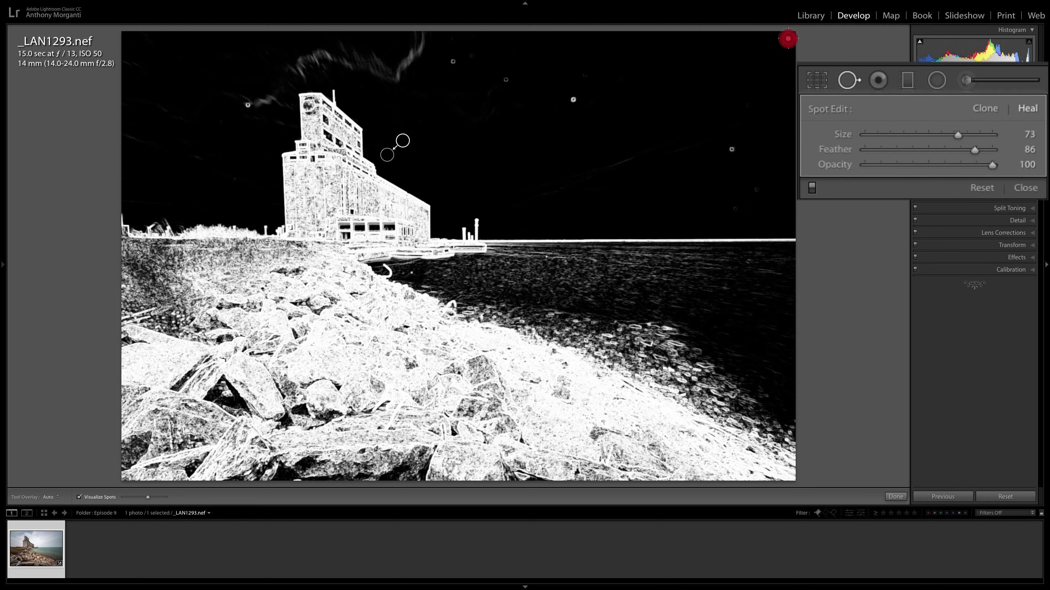
{"action": "left_click", "coordinate": [731, 150]}
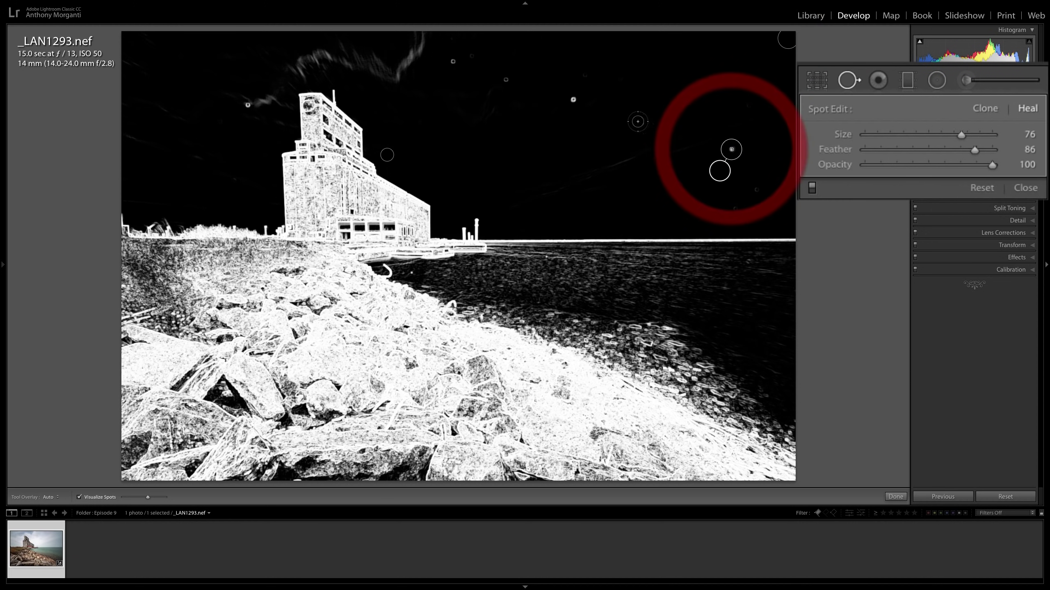
{"action": "left_click", "coordinate": [573, 101]}
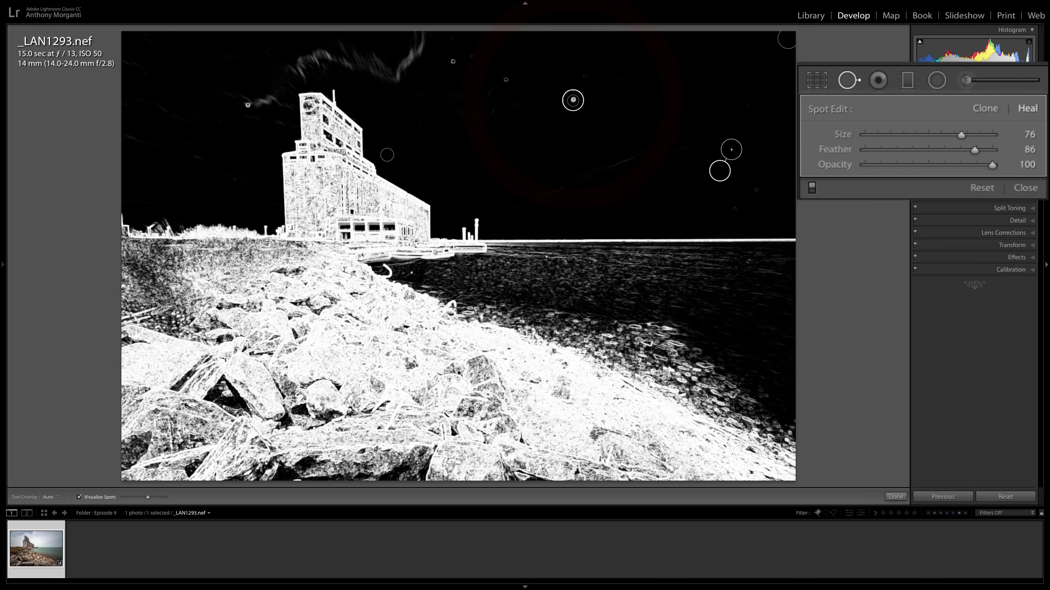
{"action": "left_click", "coordinate": [506, 80]}
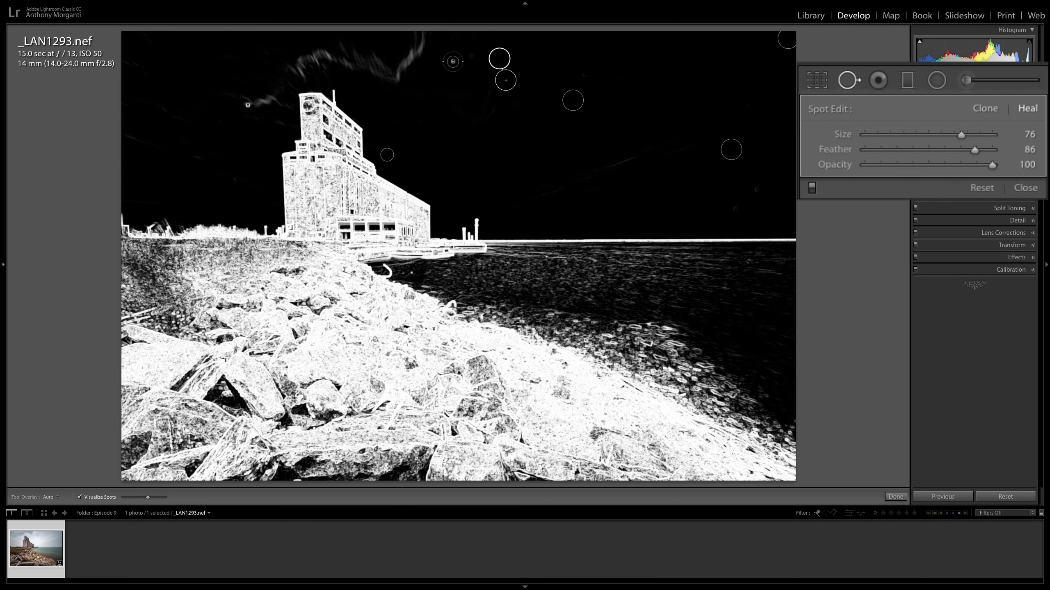
{"action": "left_click", "coordinate": [452, 61]}
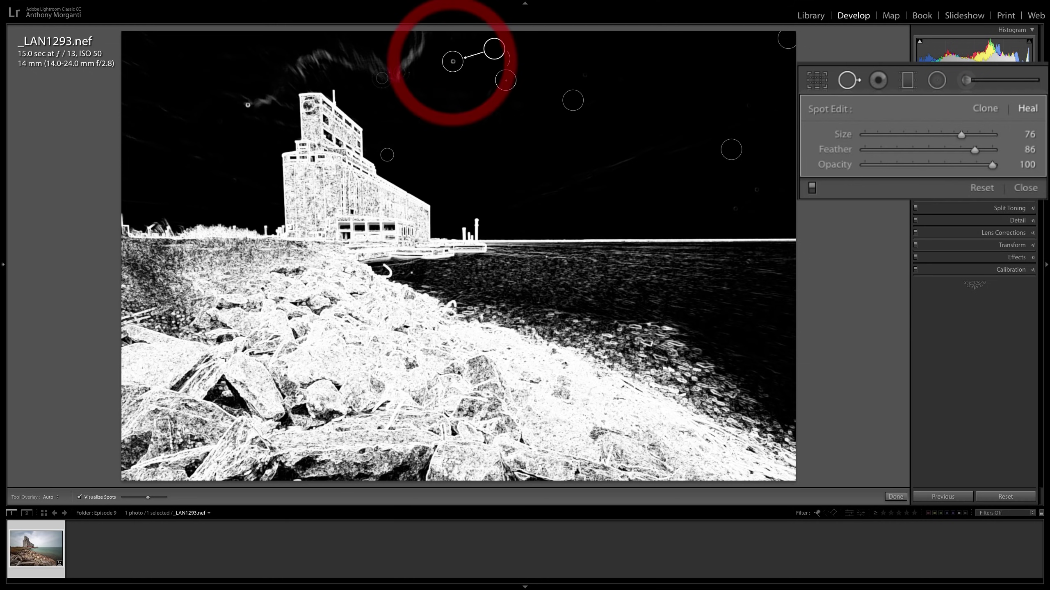
{"action": "left_click", "coordinate": [246, 105]}
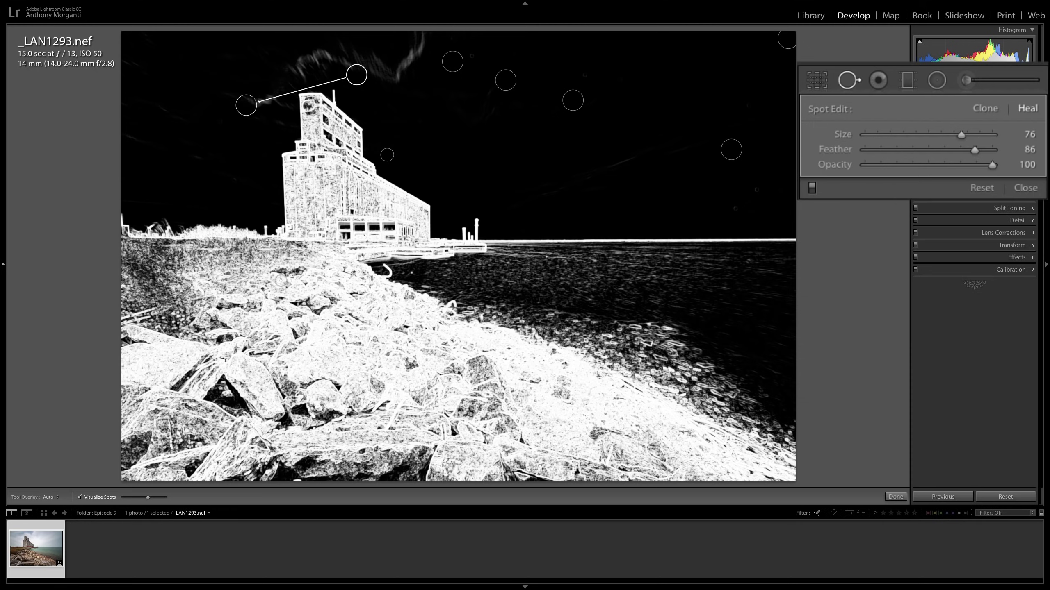
{"action": "left_click", "coordinate": [79, 498]}
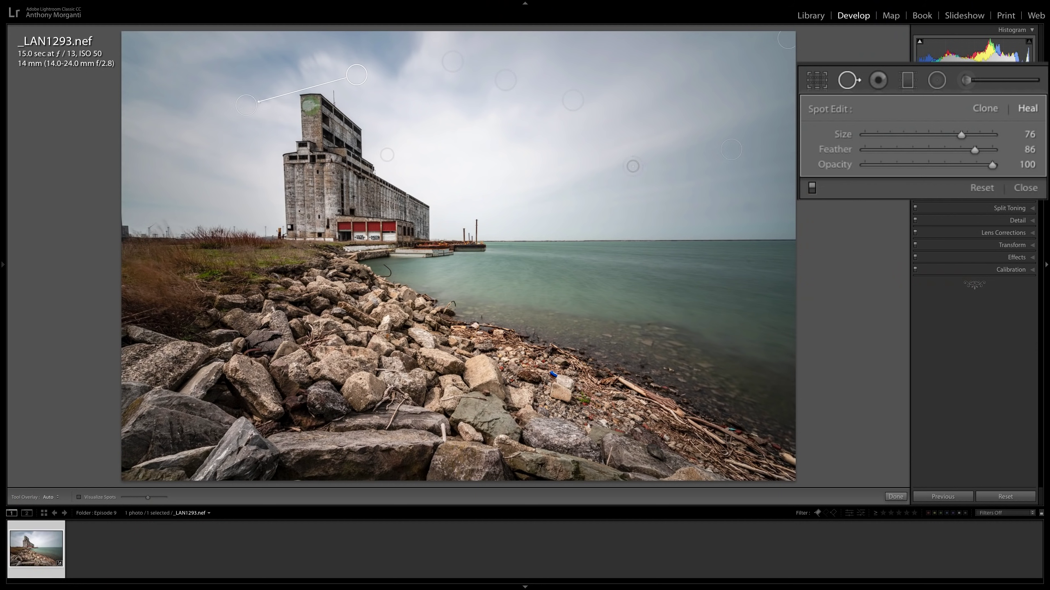
Inspect the sky up close and heal two faint remaining spots with a smaller brush, using size 57 for the second one.
{"action": "key", "text": "space"}
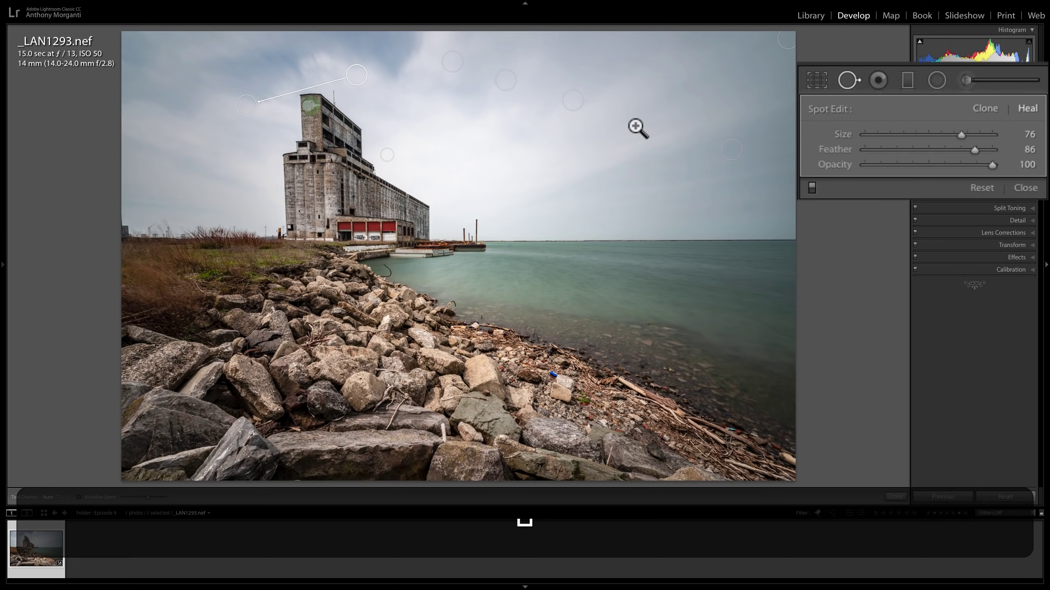
{"action": "left_click", "coordinate": [638, 129]}
{"action": "left_click", "coordinate": [643, 155]}
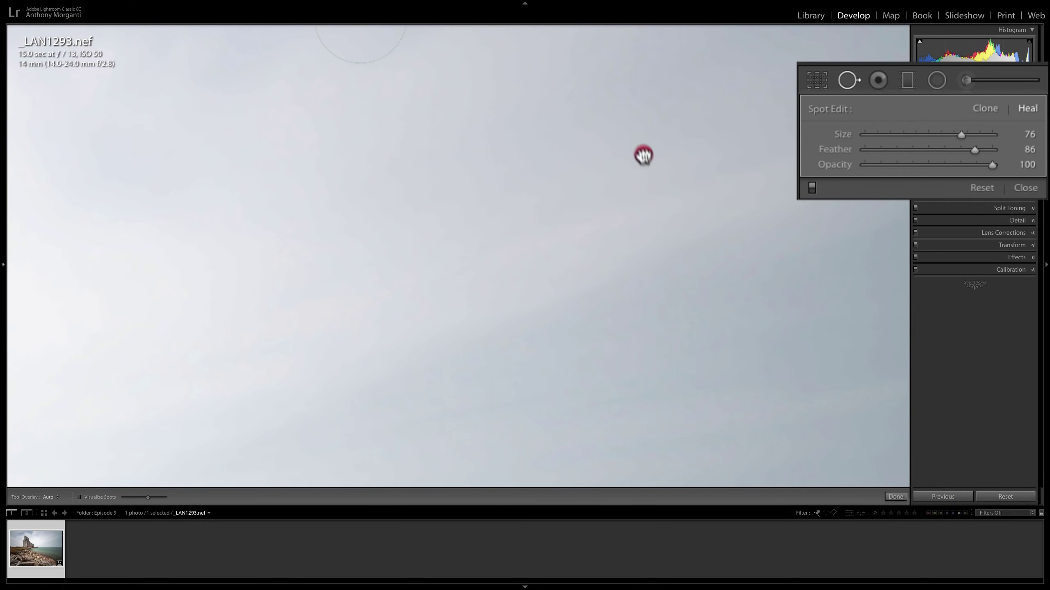
{"action": "left_click_drag", "start_coordinate": [643, 155], "coordinate": [661, 314]}
{"action": "left_click_drag", "start_coordinate": [645, 206], "coordinate": [652, 223]}
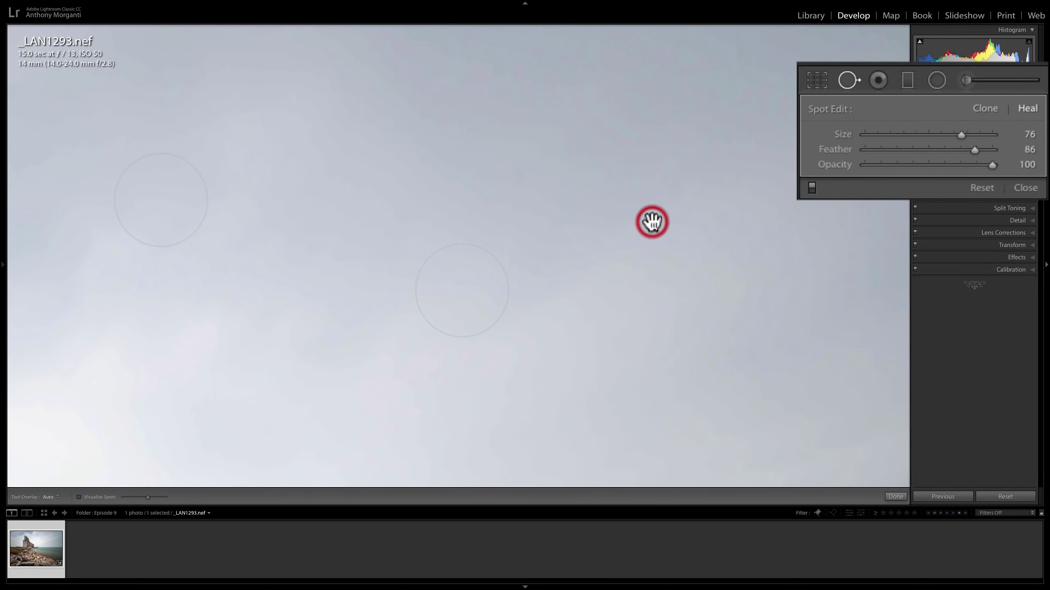
{"action": "scroll", "coordinate": [673, 192], "scroll_direction": "down", "scroll_amount": 4}
{"action": "left_click", "coordinate": [673, 193]}
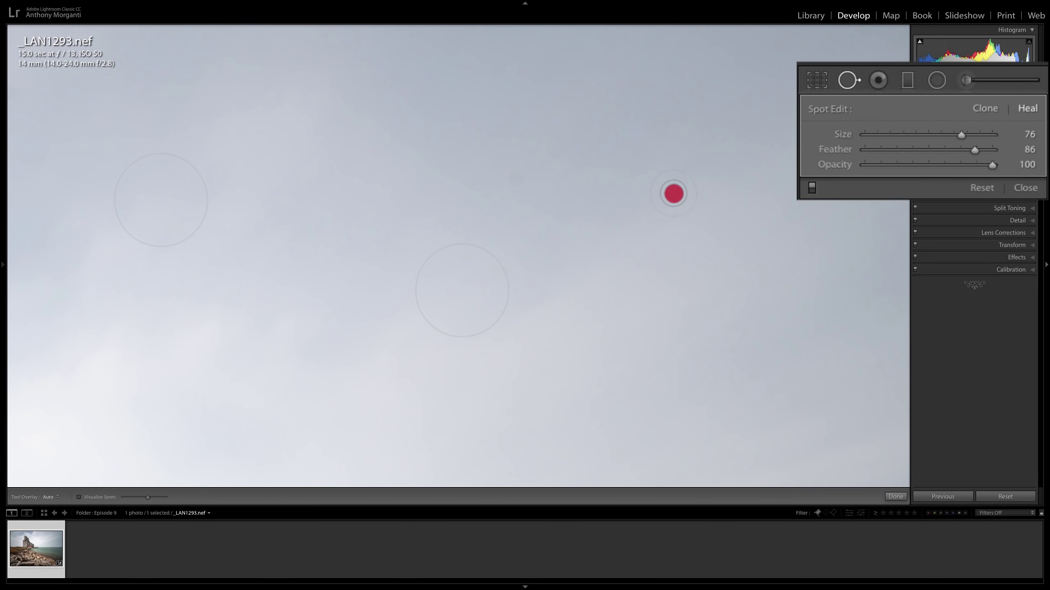
{"action": "left_click", "coordinate": [516, 174]}
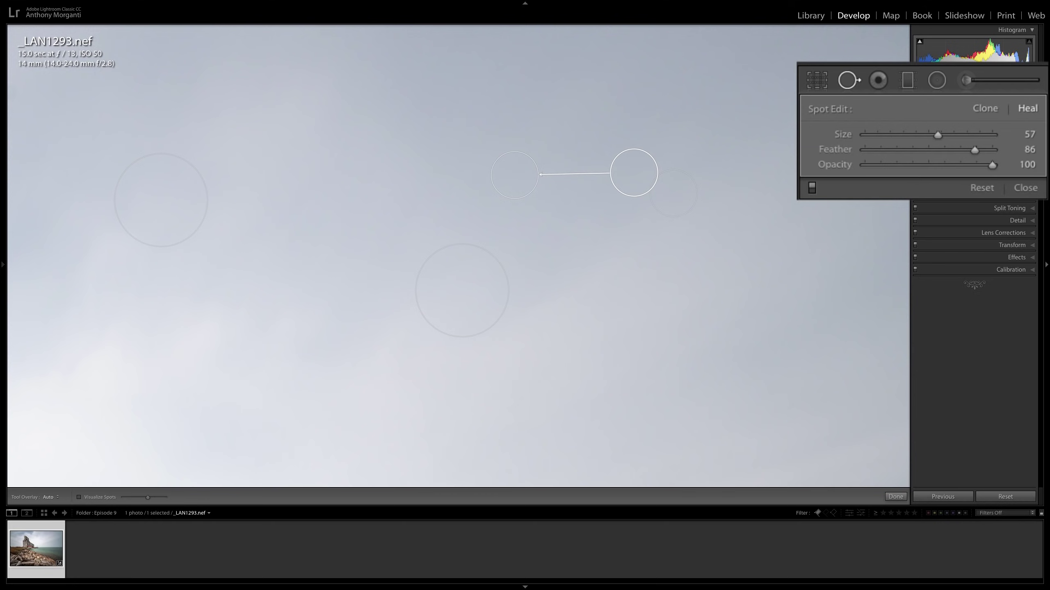
{"action": "key", "text": "space"}
{"action": "left_click_drag", "start_coordinate": [445, 154], "coordinate": [445, 154]}
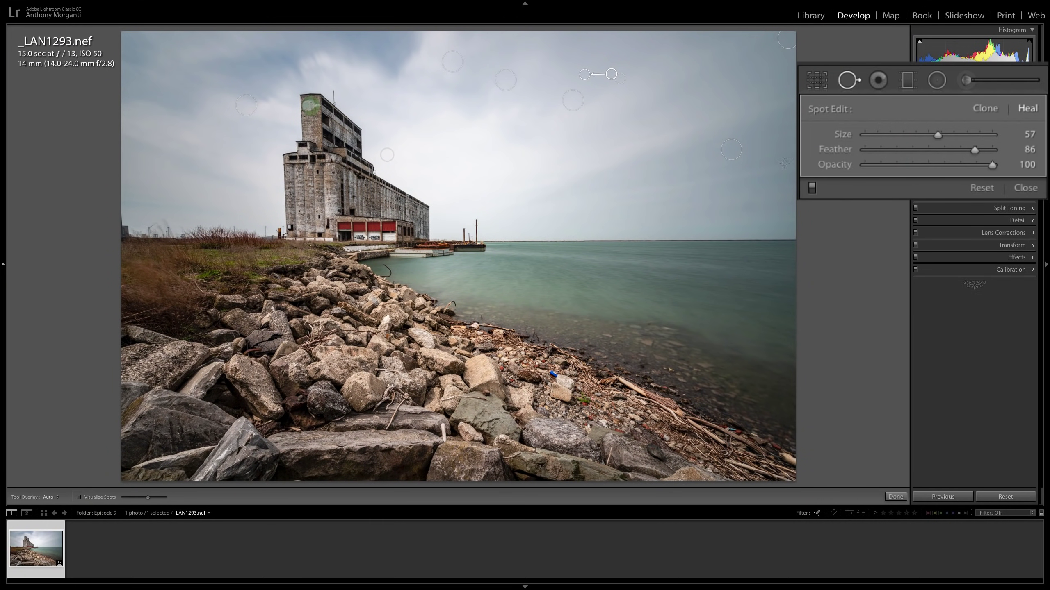
Close and reopen Spot Removal, and try the Tool Overlay options Always and Selected with no spot selected.
{"action": "left_click", "coordinate": [846, 82]}
{"action": "left_click", "coordinate": [845, 80]}
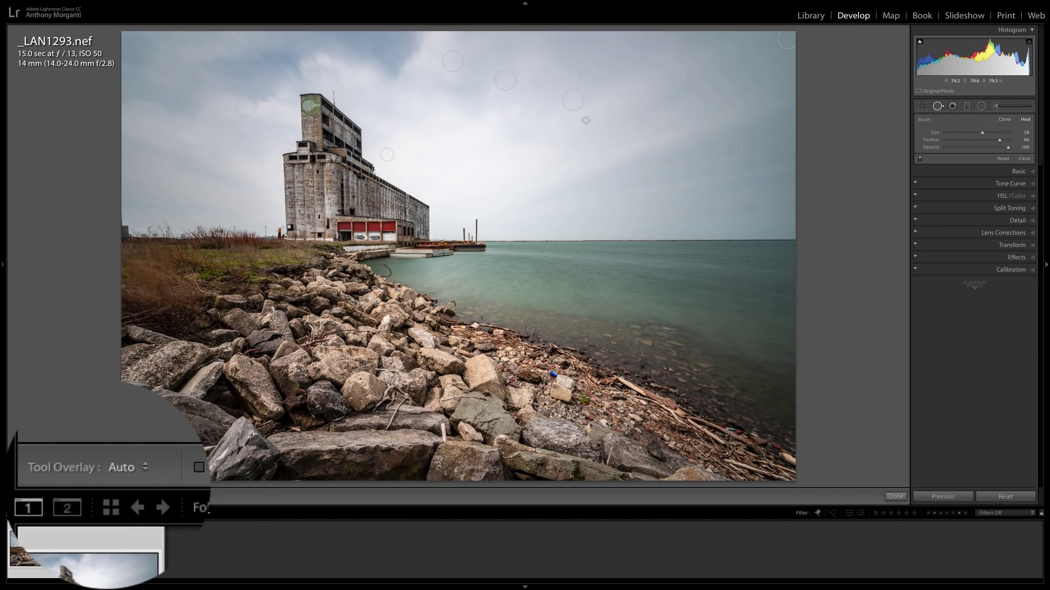
{"action": "left_click", "coordinate": [133, 468]}
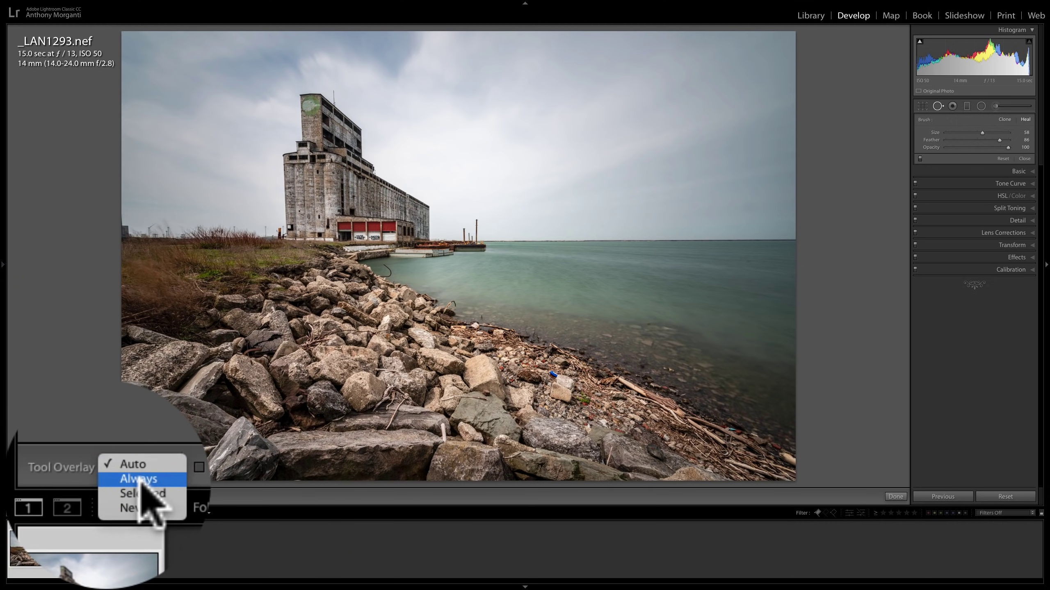
{"action": "left_click", "coordinate": [138, 480]}
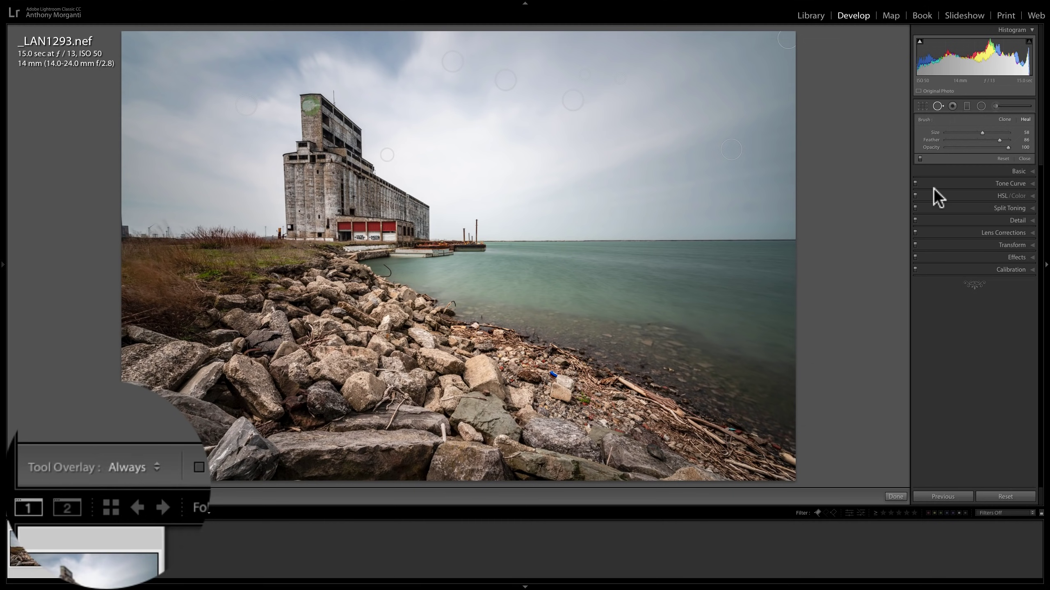
{"action": "left_click", "coordinate": [125, 467]}
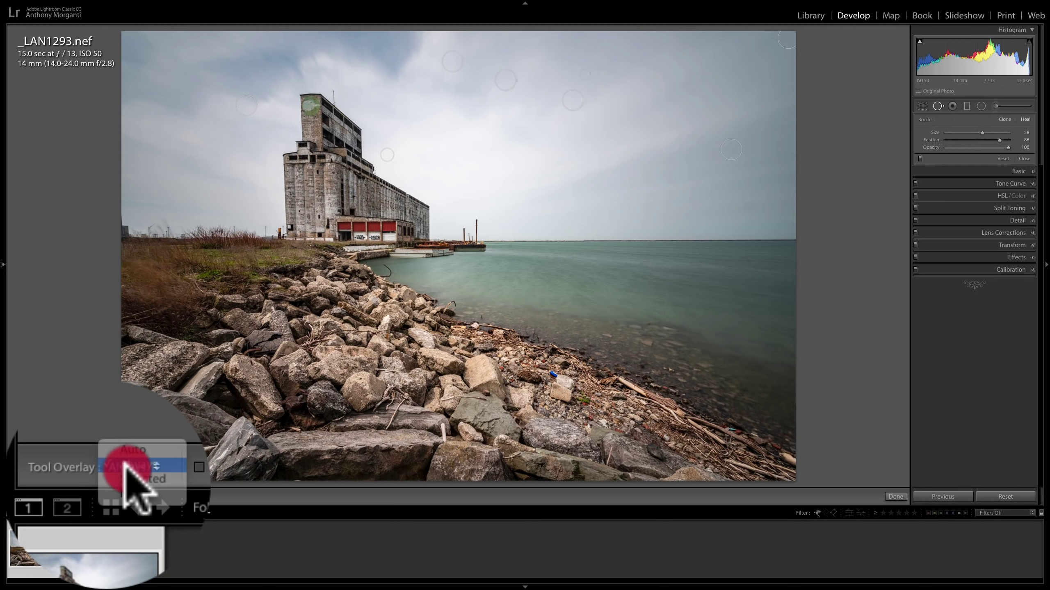
{"action": "left_click", "coordinate": [133, 480]}
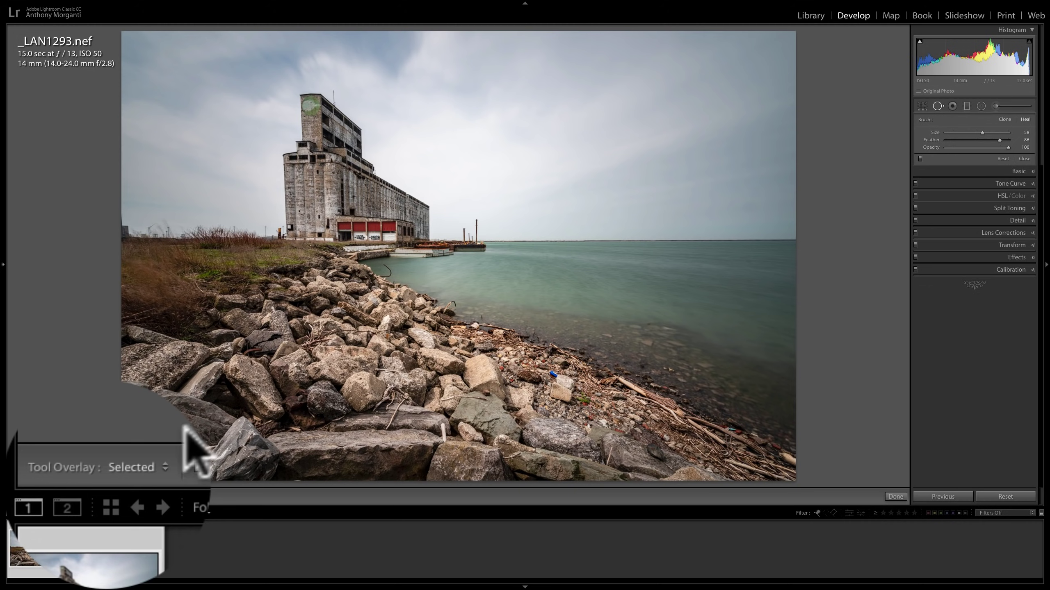
Return the Tool Overlay to Always, select the healed spot in the upper middle of the sky, and set the overlay to Selected.
{"action": "left_click", "coordinate": [163, 470]}
{"action": "left_click", "coordinate": [157, 445]}
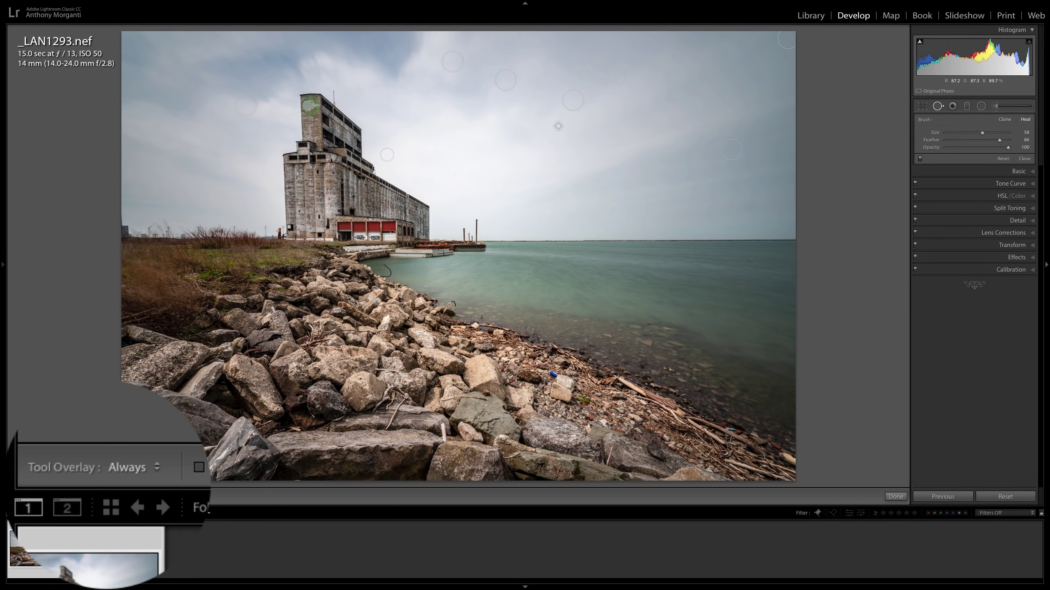
{"action": "left_click", "coordinate": [572, 101]}
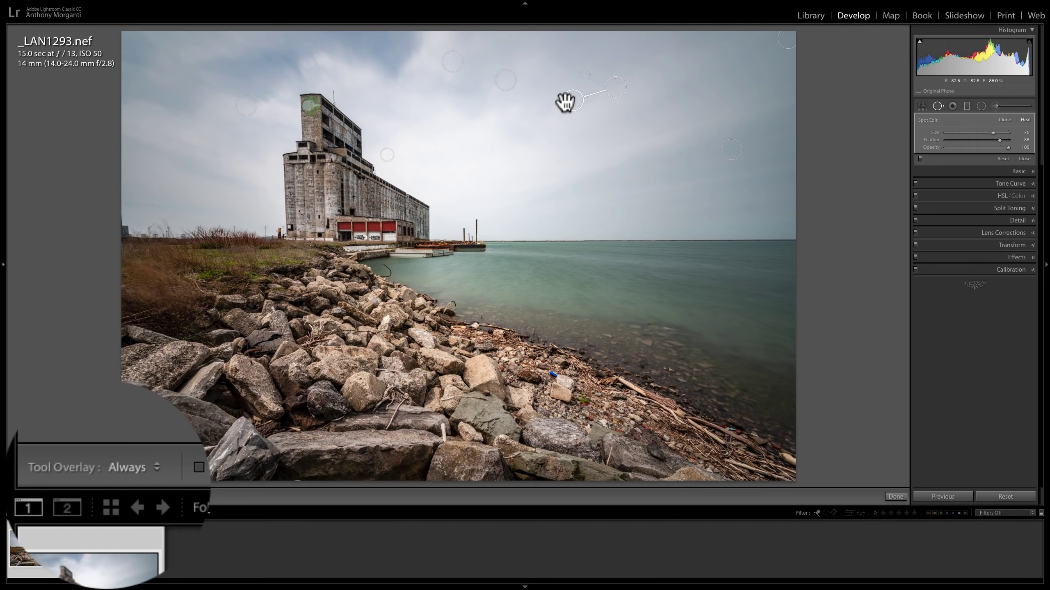
{"action": "left_click", "coordinate": [135, 467]}
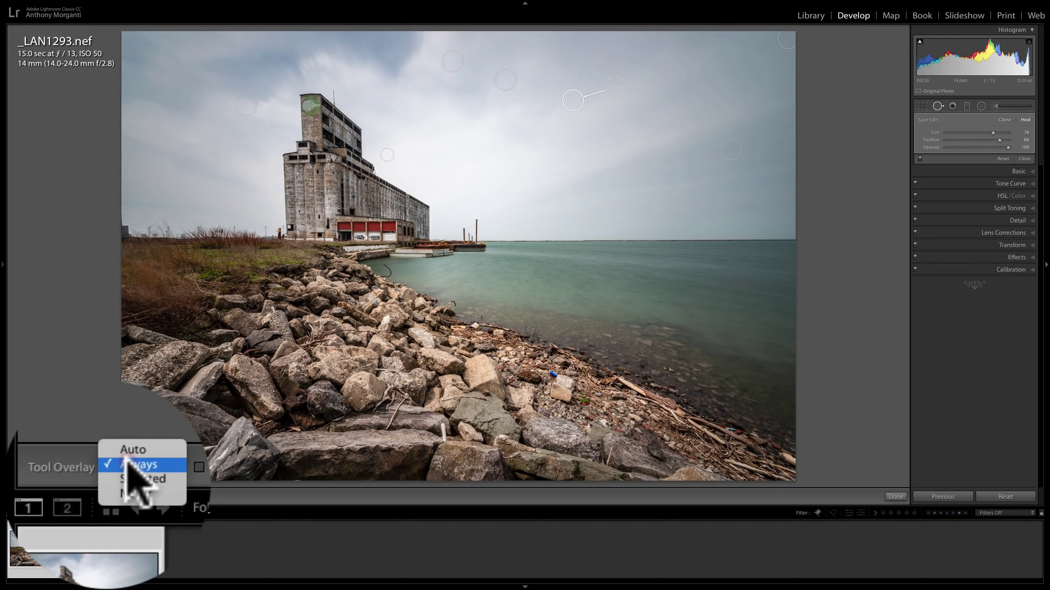
{"action": "left_click", "coordinate": [134, 480]}
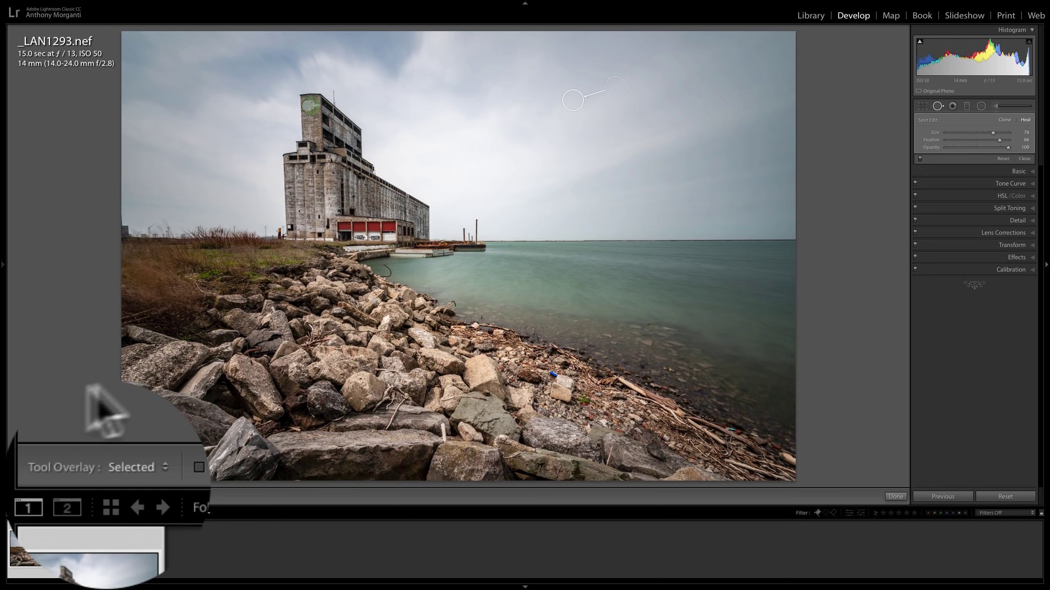
Try the Tool Overlay options Always and Never with the spot selected, and switch the overlay to Auto.
{"action": "left_click", "coordinate": [129, 469]}
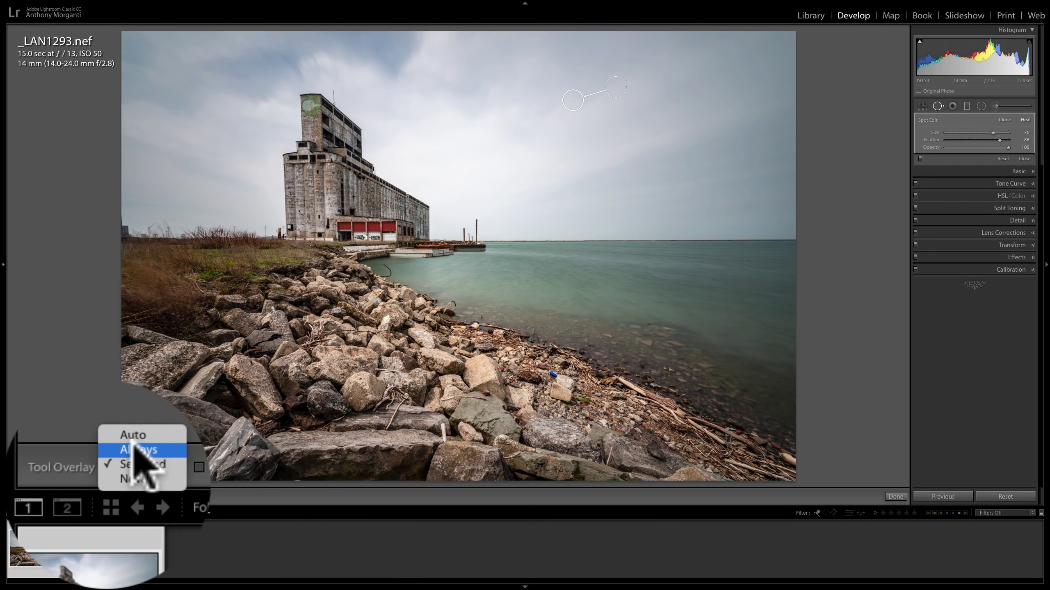
{"action": "left_click", "coordinate": [136, 449]}
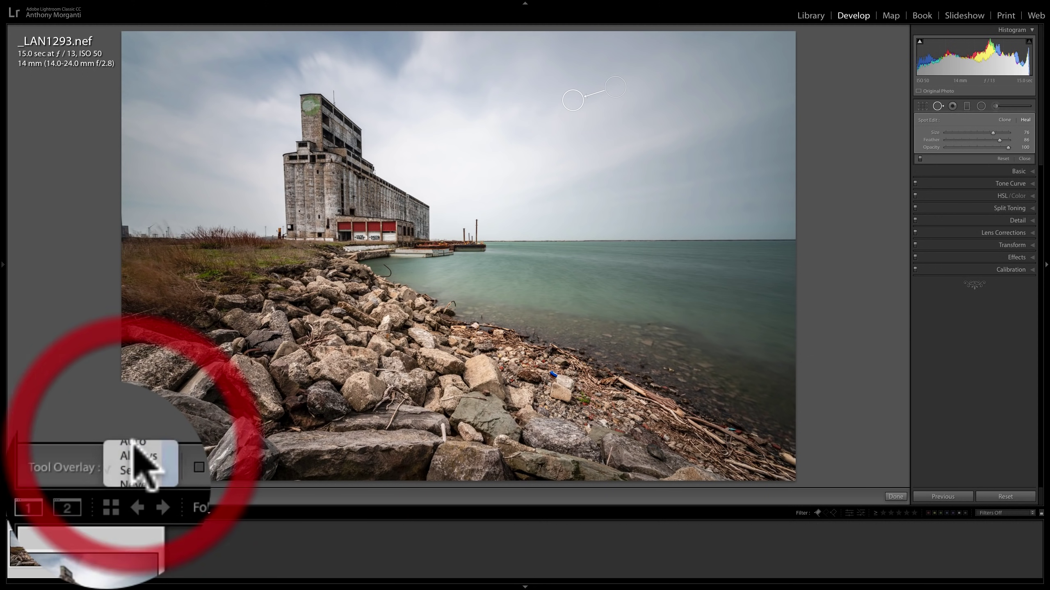
{"action": "left_click", "coordinate": [154, 464]}
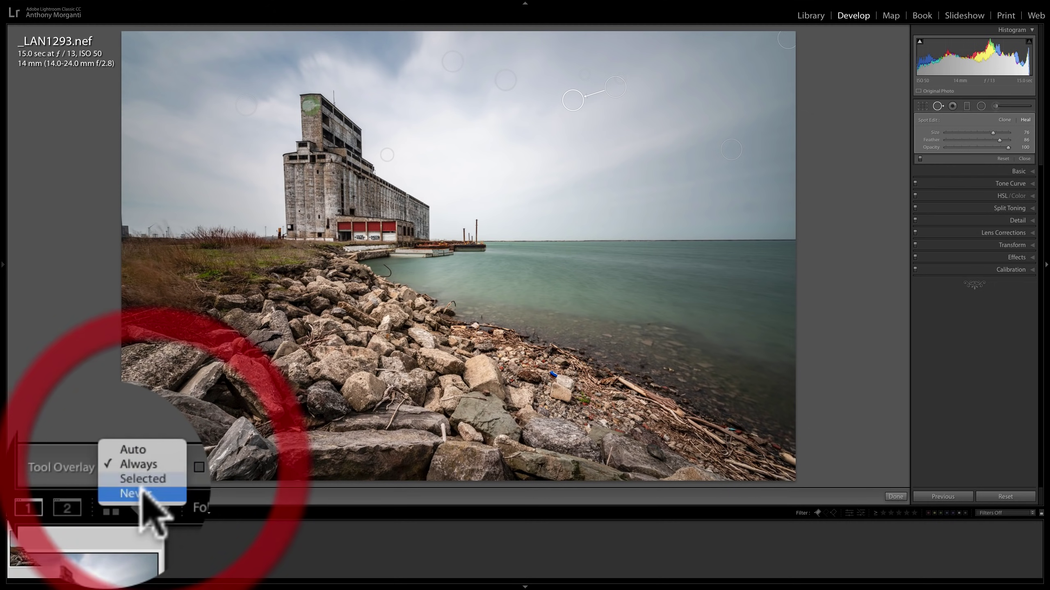
{"action": "left_click", "coordinate": [143, 494]}
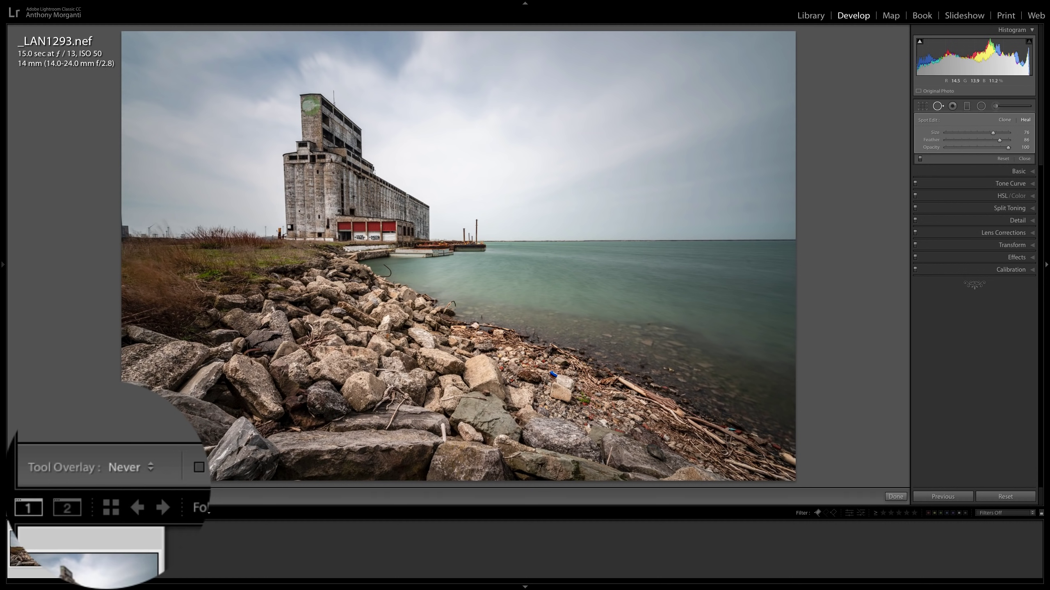
{"action": "left_click", "coordinate": [136, 468]}
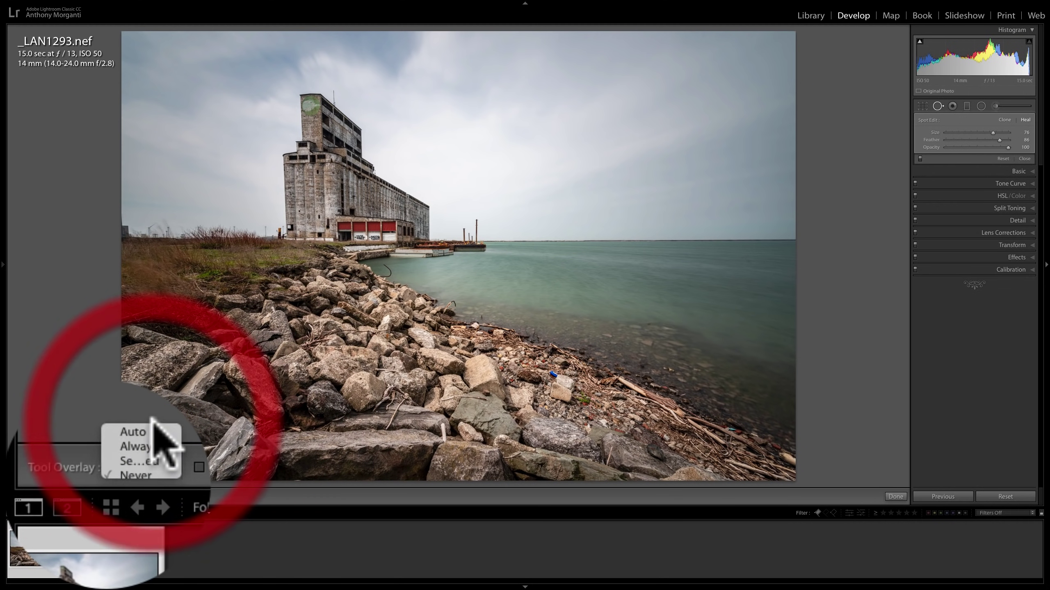
{"action": "left_click", "coordinate": [149, 432]}
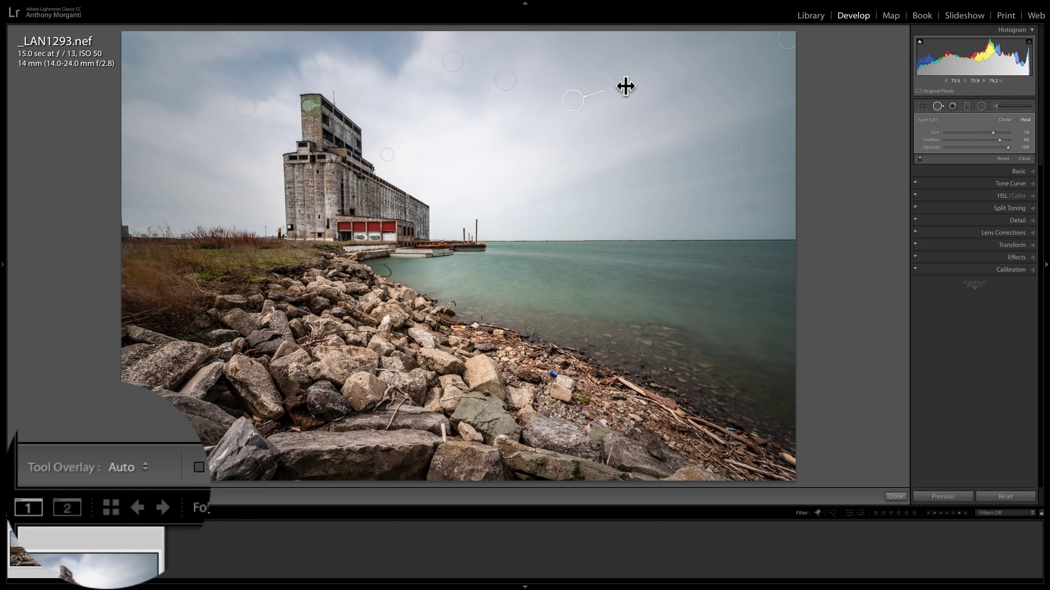
Select the healed spot's source circle in the sky and set the Tool Overlay to Never.
{"action": "left_click_drag", "start_coordinate": [629, 86], "coordinate": [622, 87]}
{"action": "left_click", "coordinate": [622, 87]}
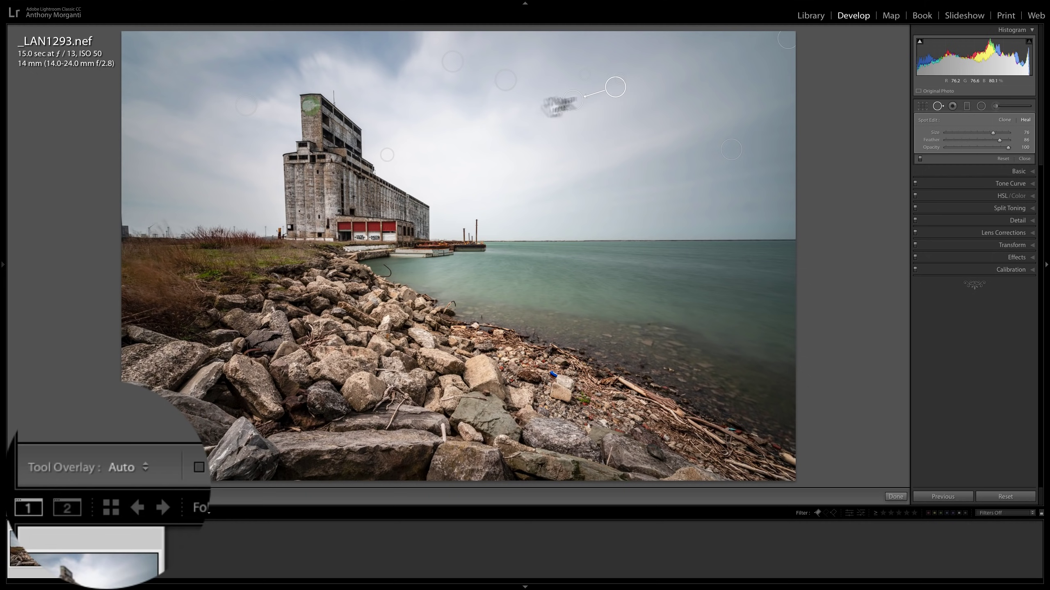
{"action": "left_click", "coordinate": [133, 469]}
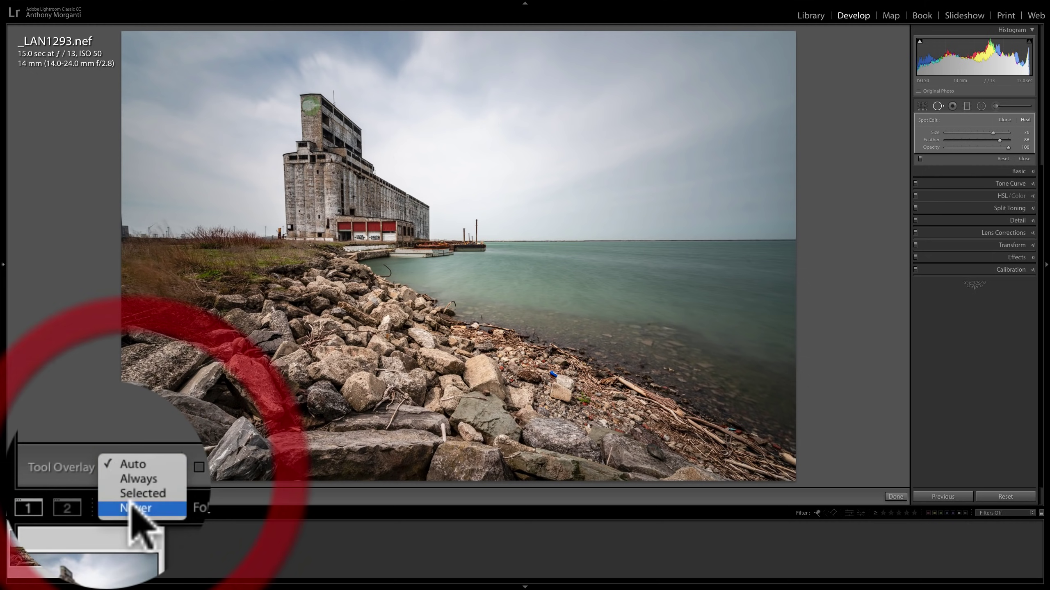
{"action": "left_click", "coordinate": [132, 508]}
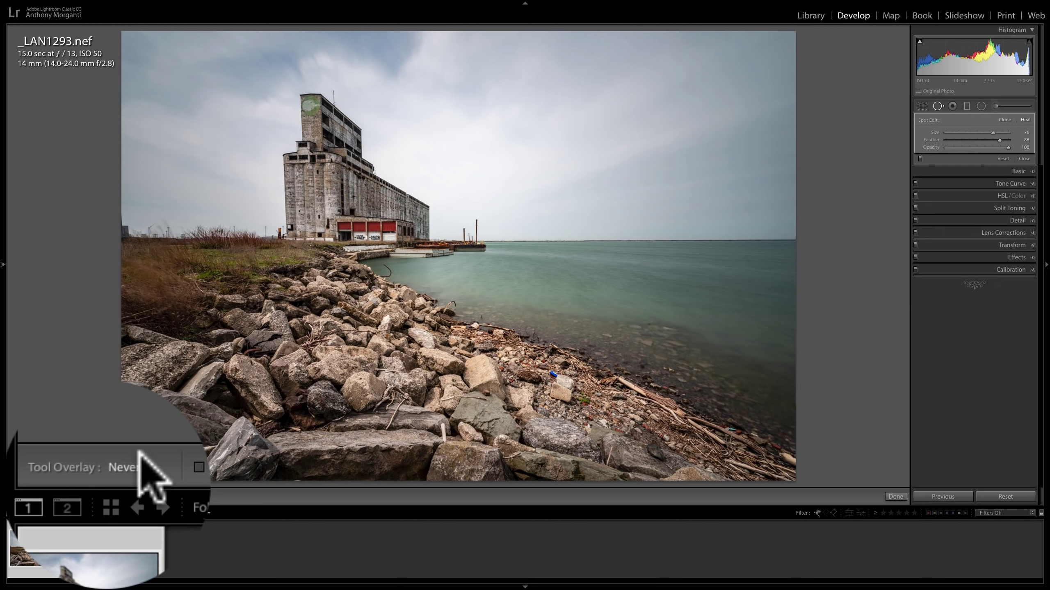
Set the Tool Overlay back to Auto.
{"action": "left_click", "coordinate": [139, 470]}
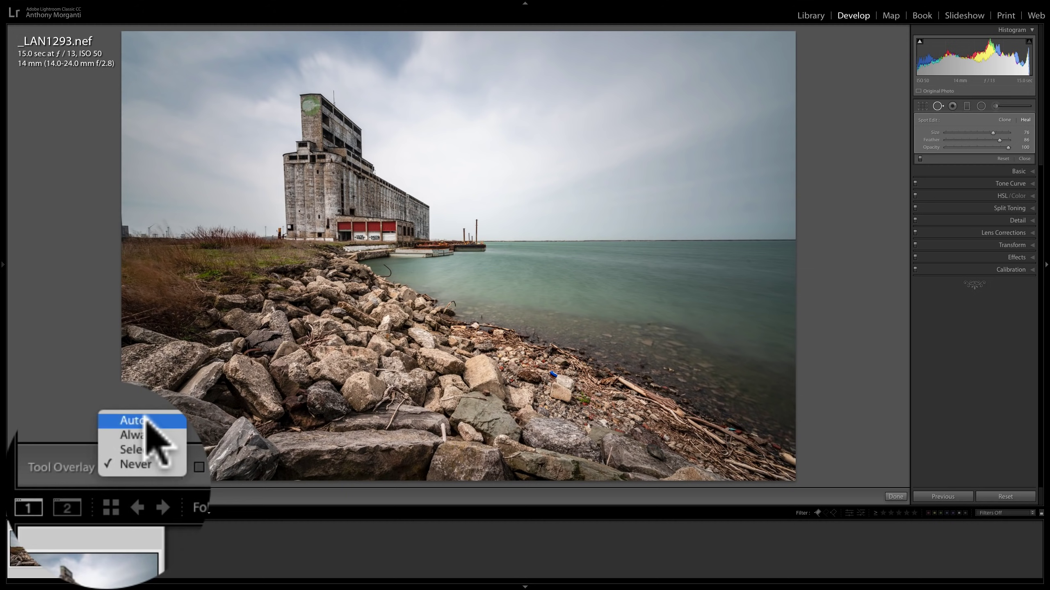
{"action": "left_click", "coordinate": [134, 422]}
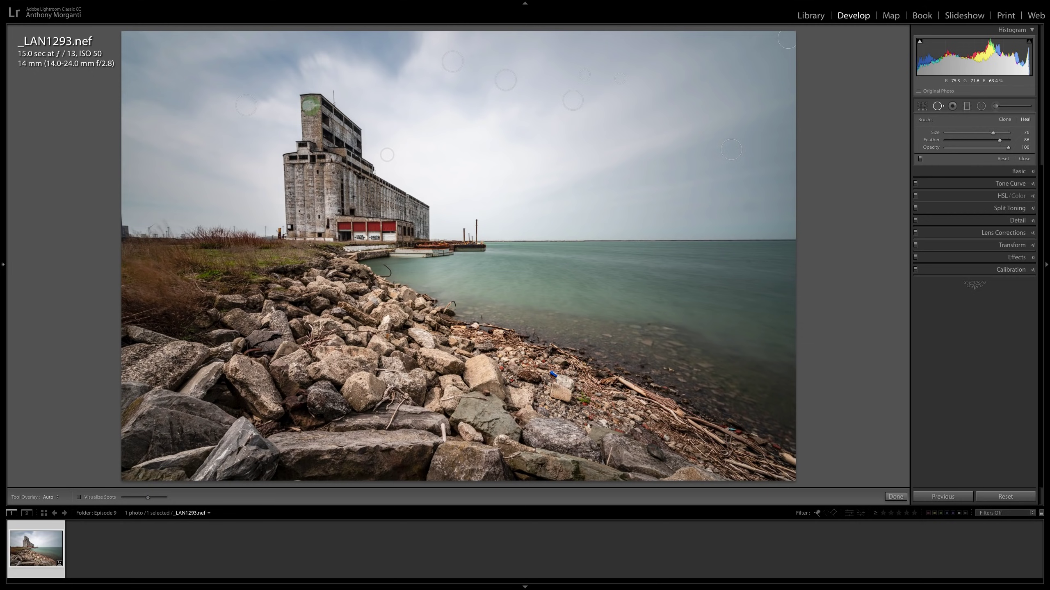
Clone out the blue object on the rocky shore and move the patch's source to the pebbles on its lower right.
{"action": "left_click", "coordinate": [554, 376]}
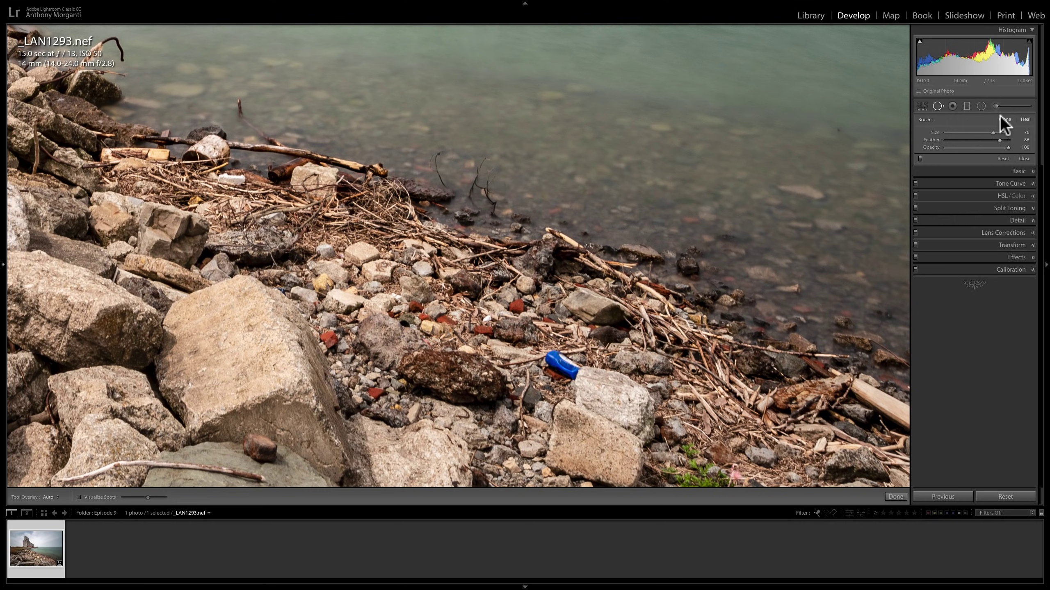
{"action": "left_click", "coordinate": [1001, 117]}
{"action": "mouse_move", "coordinate": [558, 362]}
{"action": "left_mouse_down"}
{"action": "mouse_move", "coordinate": [584, 365]}
{"action": "mouse_move", "coordinate": [576, 370]}
{"action": "left_mouse_up"}
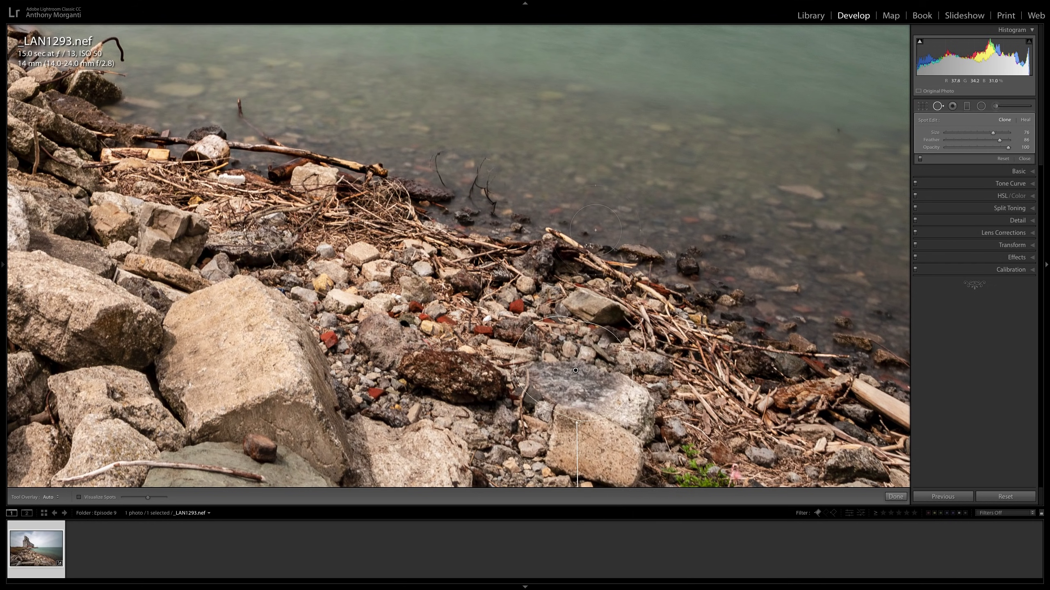
{"action": "left_click", "coordinate": [563, 226]}
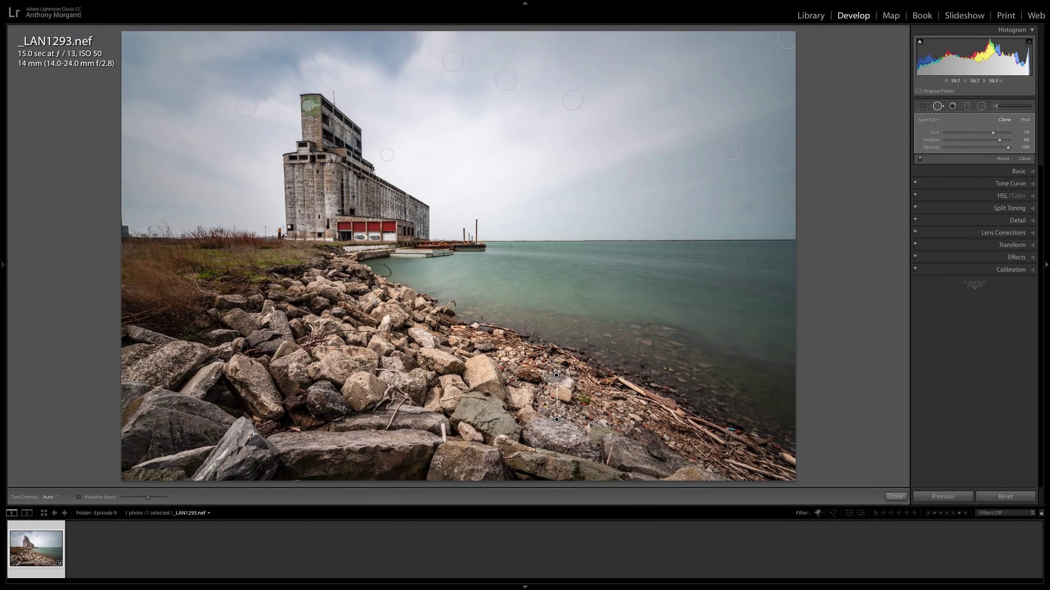
{"action": "mouse_move", "coordinate": [556, 419]}
{"action": "left_mouse_down"}
{"action": "mouse_move", "coordinate": [595, 398]}
{"action": "mouse_move", "coordinate": [537, 361]}
{"action": "mouse_move", "coordinate": [557, 374]}
{"action": "mouse_move", "coordinate": [534, 362]}
{"action": "mouse_move", "coordinate": [529, 380]}
{"action": "mouse_move", "coordinate": [514, 356]}
{"action": "mouse_move", "coordinate": [604, 410]}
{"action": "left_mouse_up"}
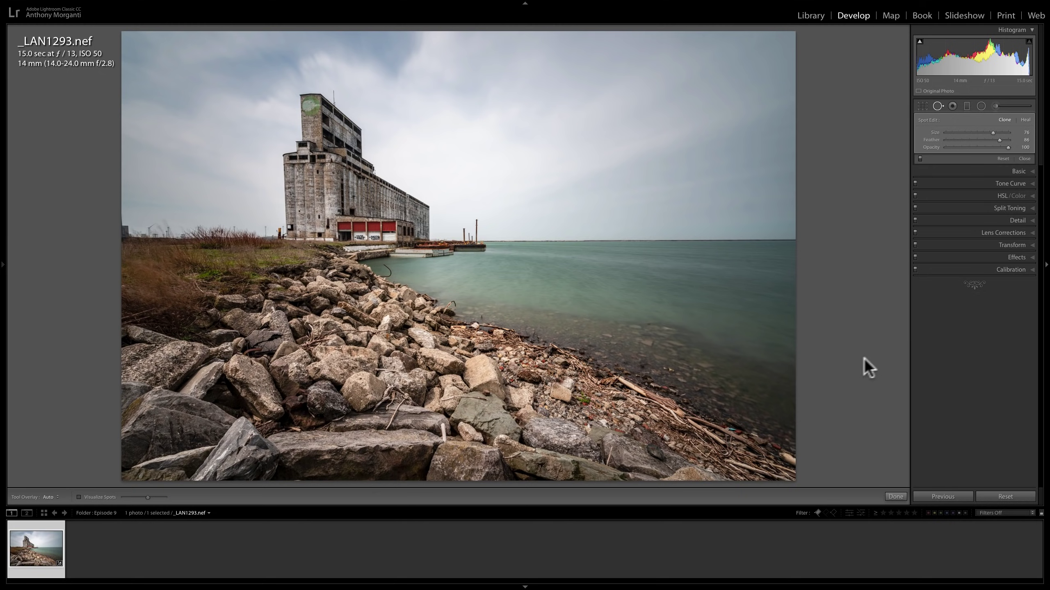
Set the cloned shore patch's Feather to 100, and try its Opacity before returning it to 100.
{"action": "key", "text": "space"}
{"action": "left_click", "coordinate": [559, 400]}
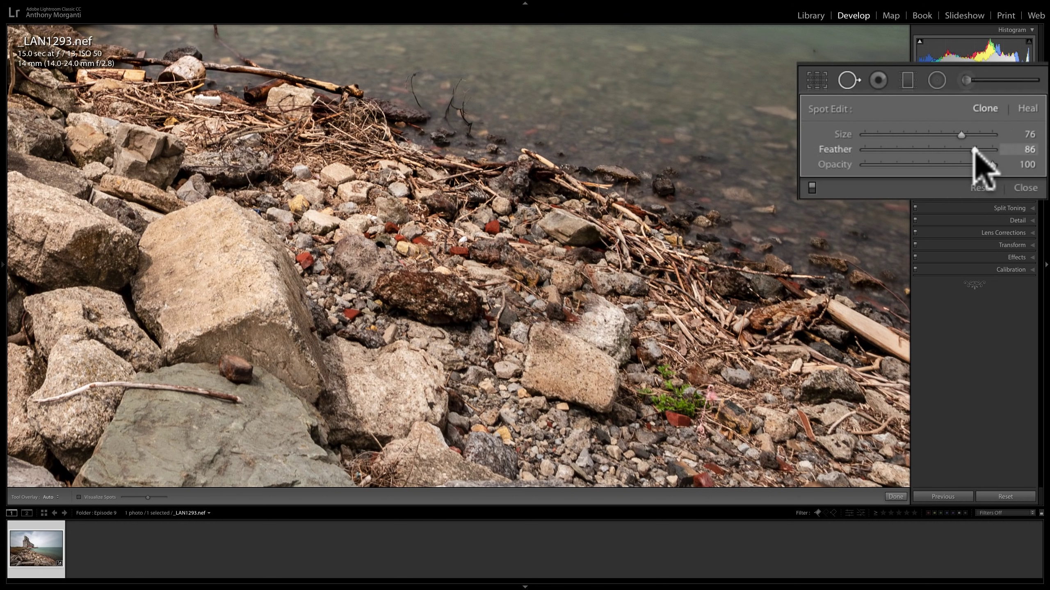
{"action": "left_click_drag", "start_coordinate": [972, 148], "coordinate": [1003, 183]}
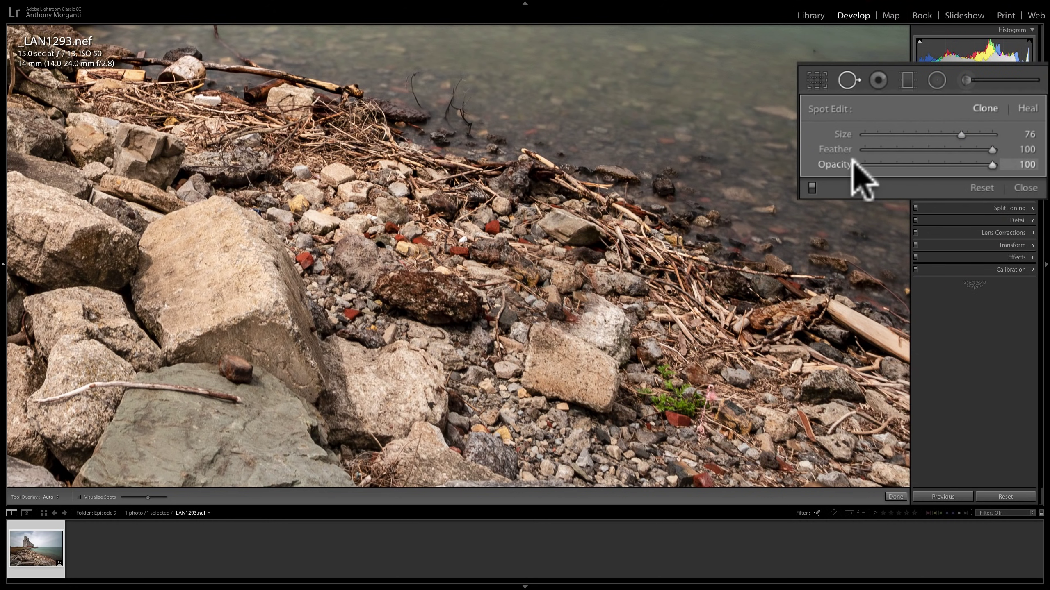
{"action": "left_click_drag", "start_coordinate": [991, 164], "coordinate": [1013, 169]}
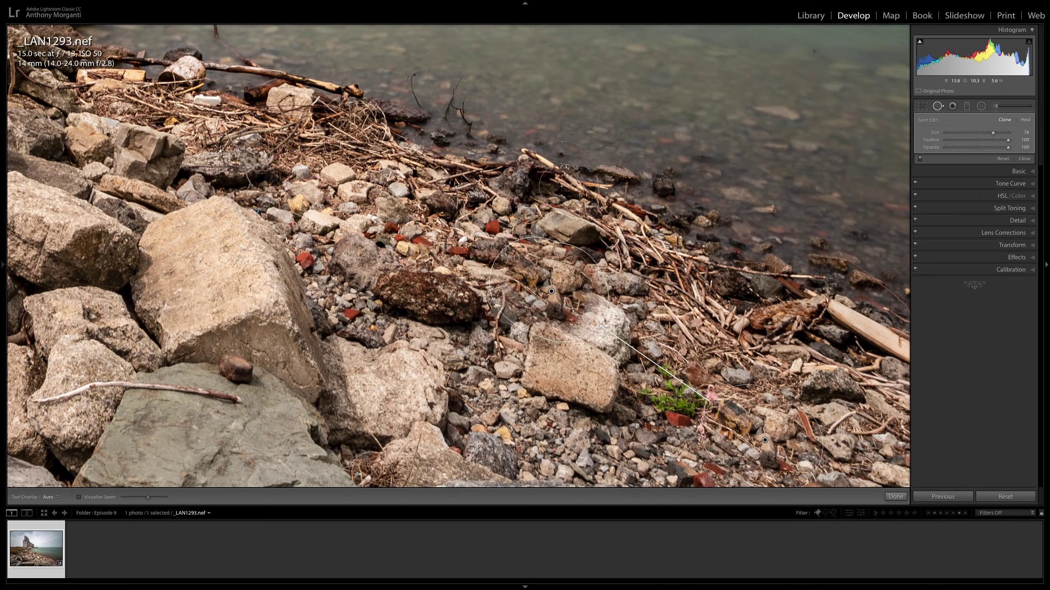
{"action": "left_click", "coordinate": [467, 188]}
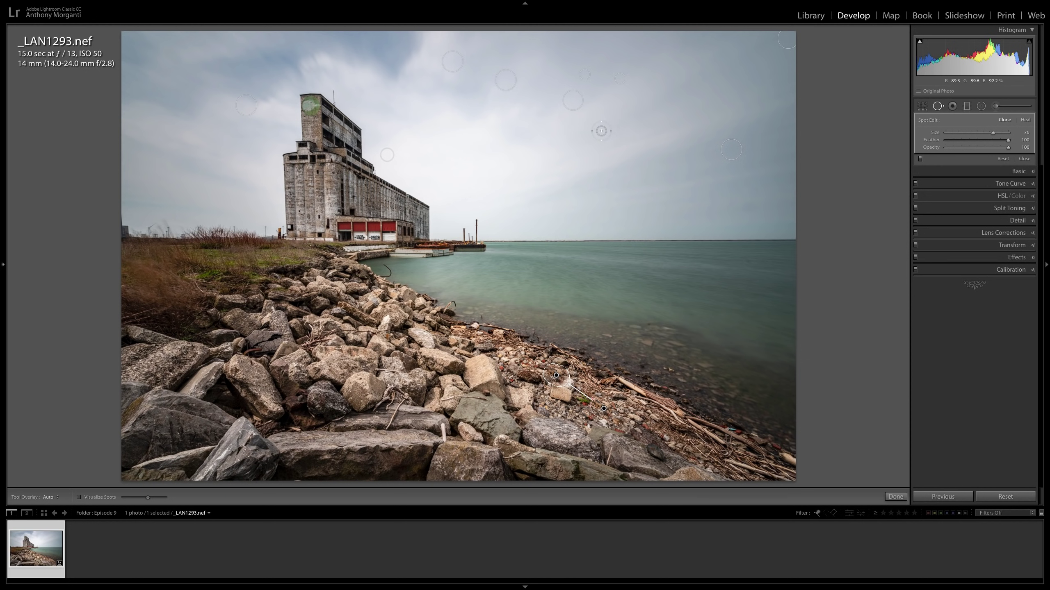
Clone a straight horizontal strip across the middle of the sky, starting just above the building's sloping roof.
{"action": "left_click", "coordinate": [437, 139]}
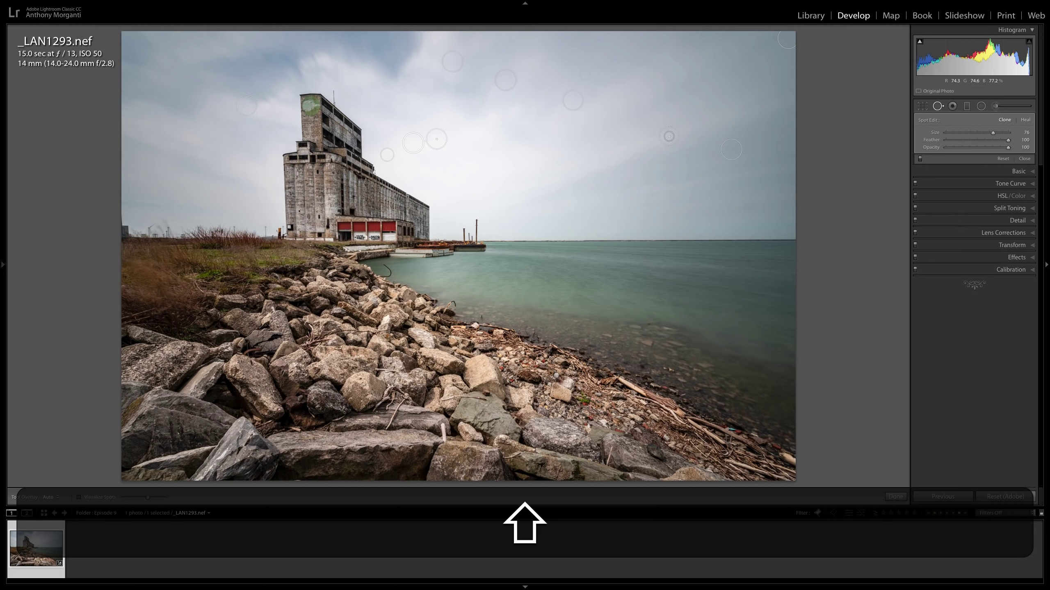
{"action": "left_click", "coordinate": [669, 136]}
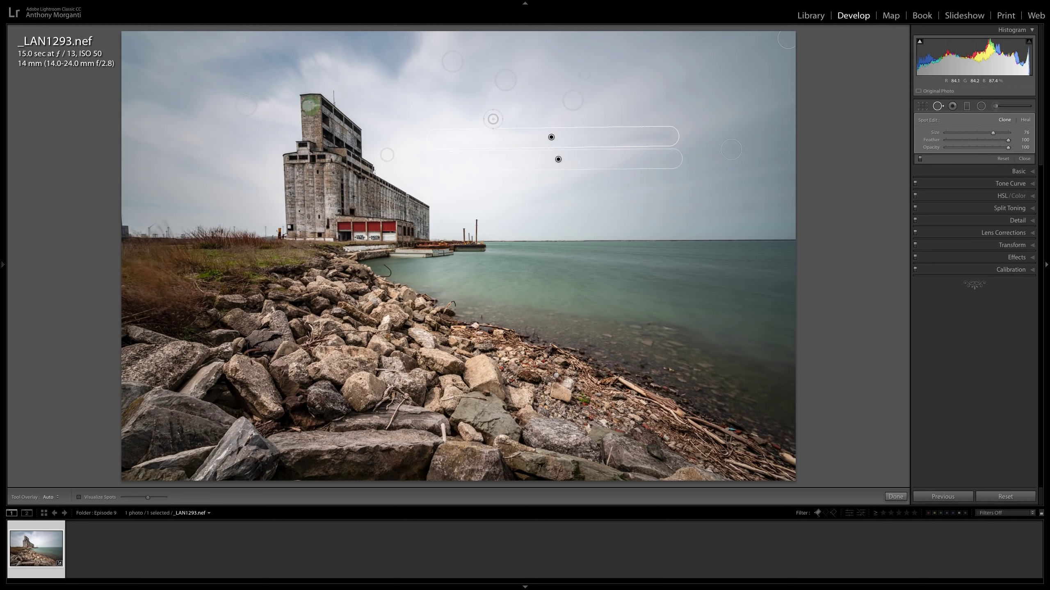
{"action": "left_click", "coordinate": [247, 105]}
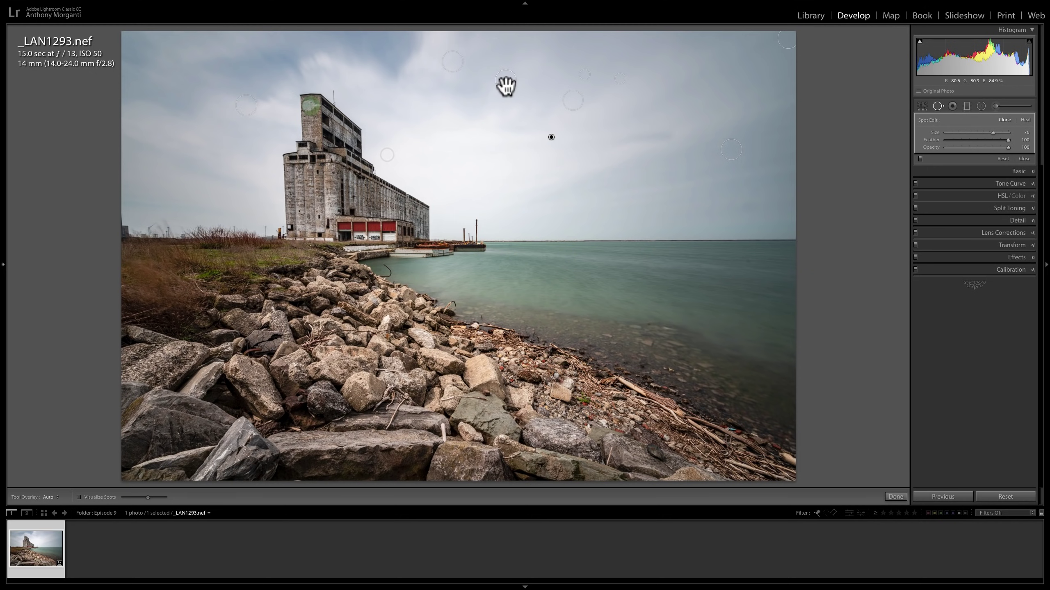
{"action": "left_click", "coordinate": [618, 134]}
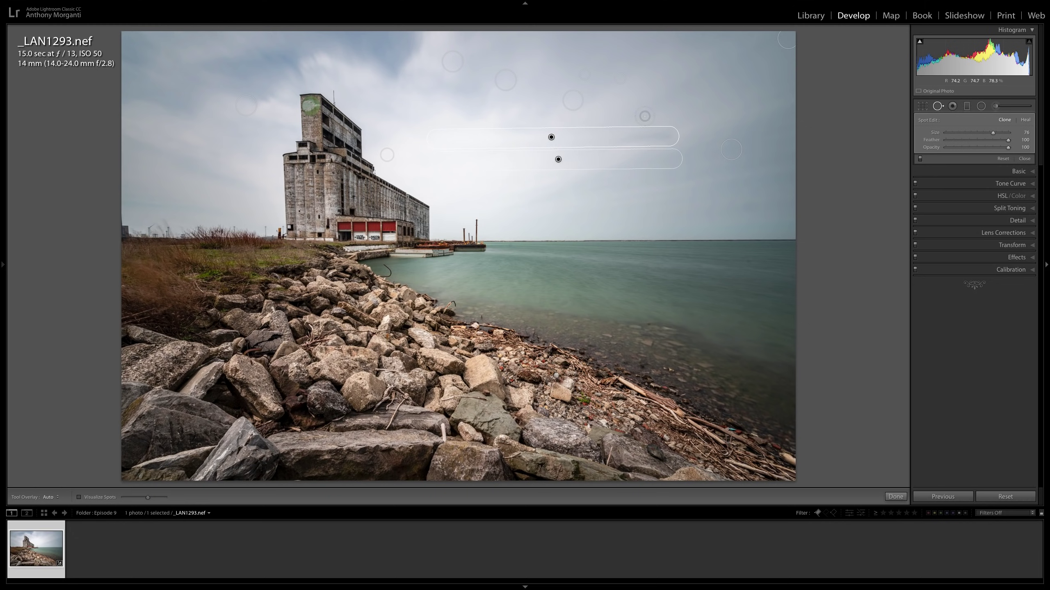
Select the horizontal clone strip in the sky and delete it.
{"action": "left_click", "coordinate": [550, 137]}
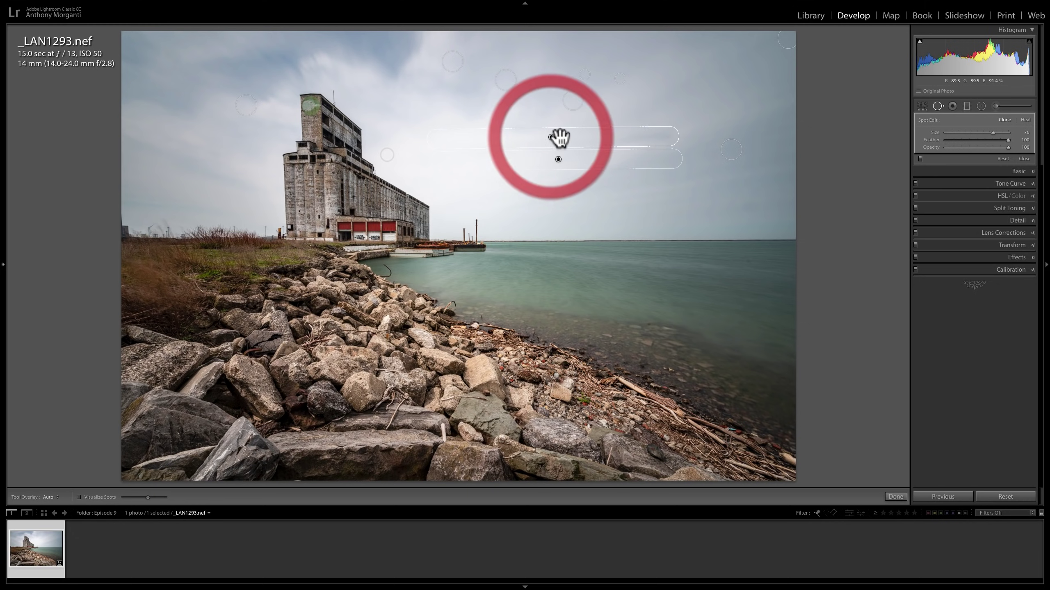
{"action": "left_click", "coordinate": [561, 161]}
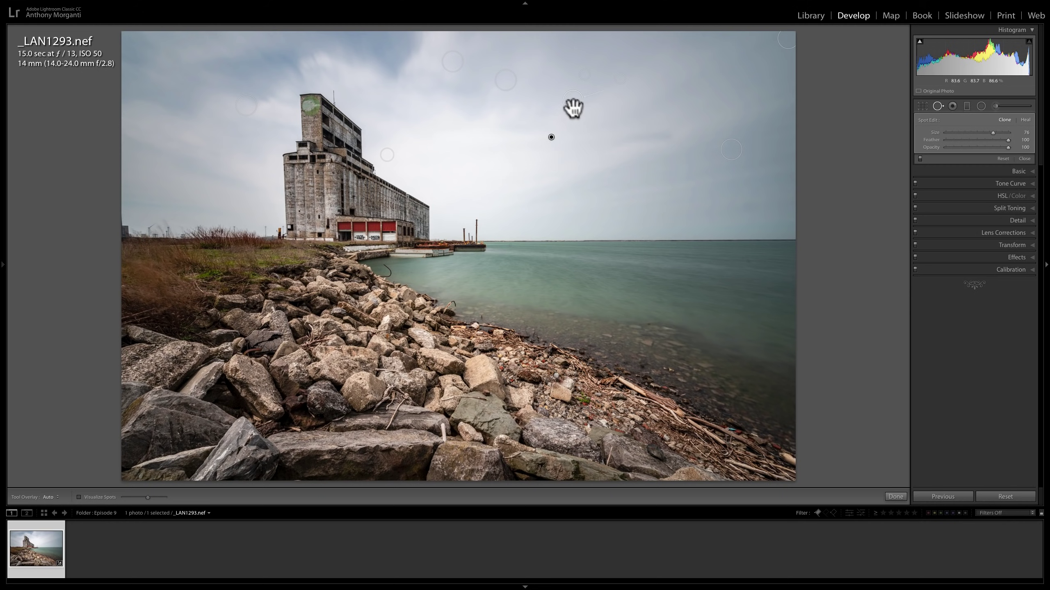
{"action": "key", "text": "Delete"}
{"action": "left_click", "coordinate": [552, 140]}
{"action": "key", "text": "BackSpace"}
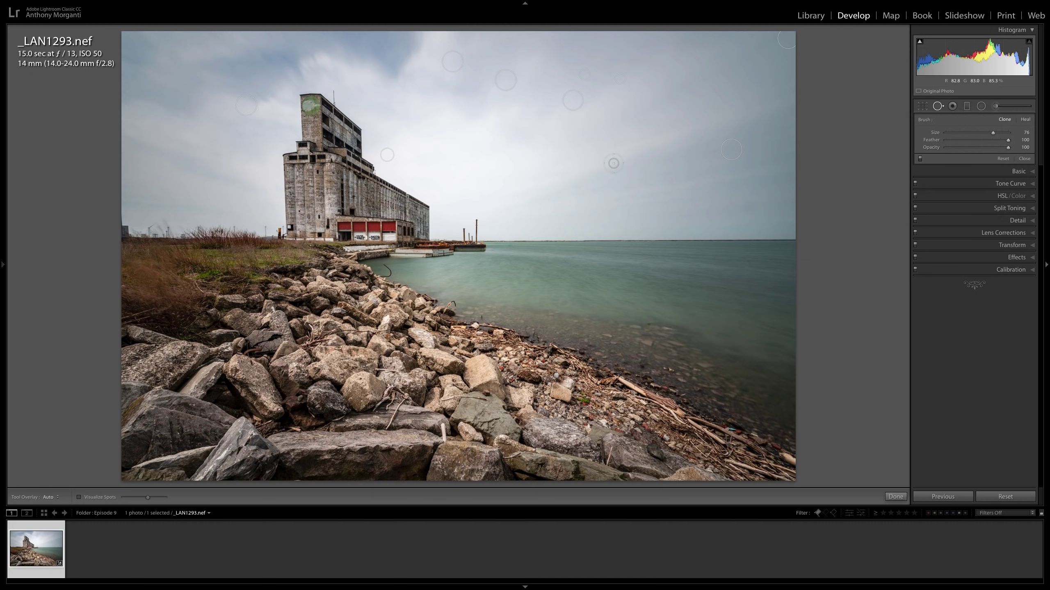
Delete the healed spot in the upper middle of the sky, and remove the remaining sky spots together with a deletion marquee.
{"action": "left_click", "coordinate": [573, 99]}
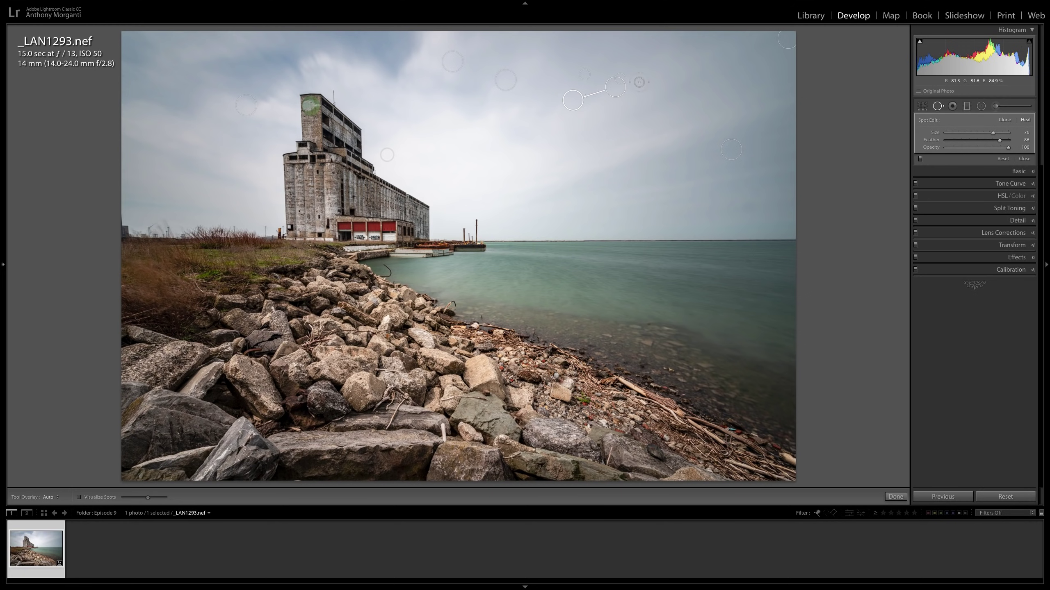
{"action": "key", "text": "BackSpace"}
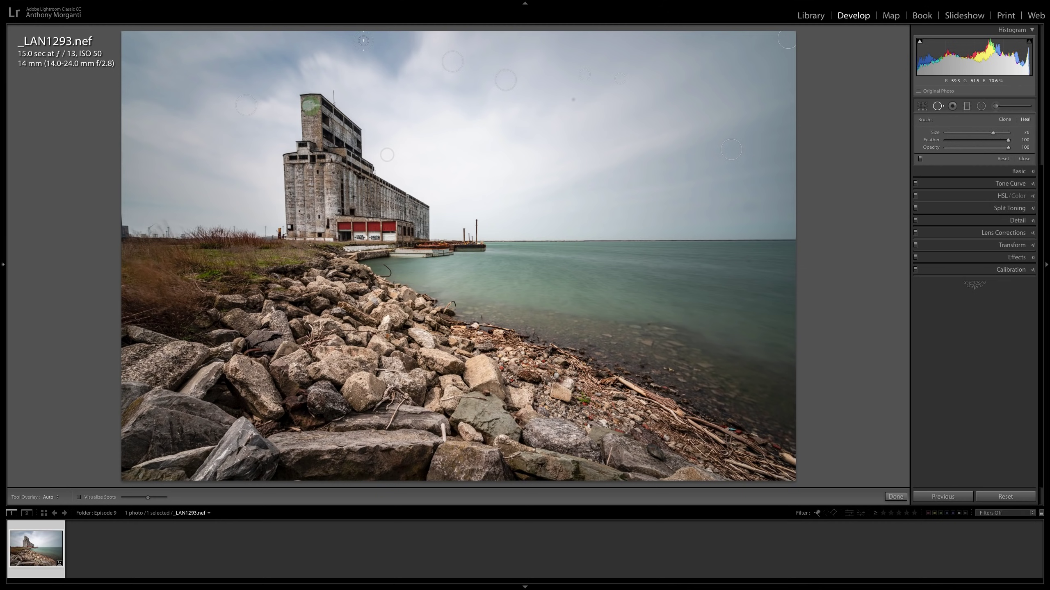
{"action": "key", "text": "alt"}
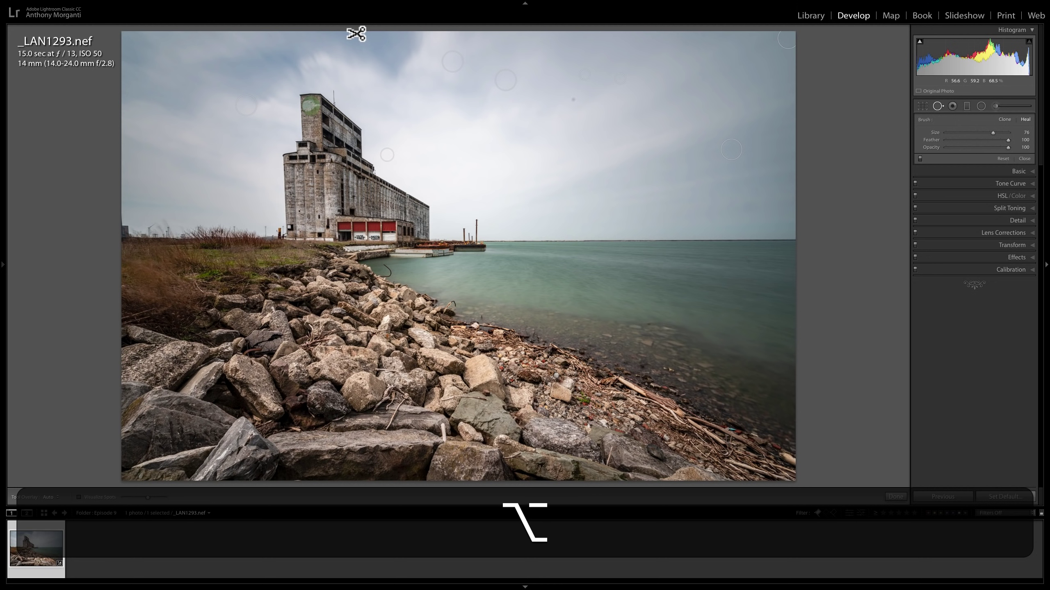
{"action": "left_click", "coordinate": [356, 34], "text": "alt"}
{"action": "left_click_drag", "start_coordinate": [357, 34], "coordinate": [793, 167]}
{"action": "left_click", "coordinate": [793, 167], "text": "alt"}
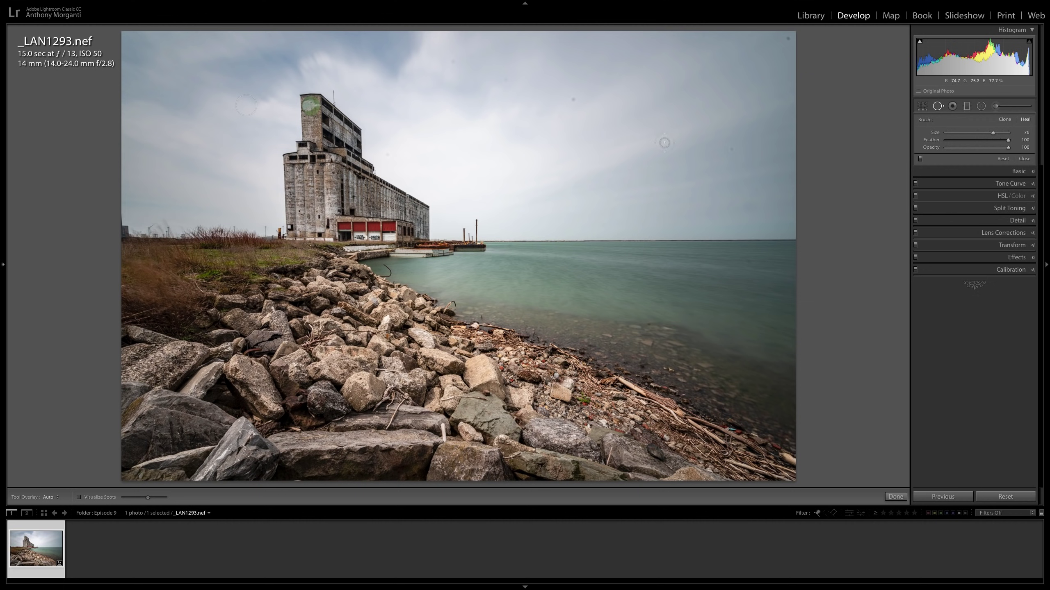
Heal the dust spot in the upper middle of the sky, close Spot Removal, and reselect the spot with the tool reopened.
{"action": "mouse_move", "coordinate": [557, 377]}
{"action": "left_click", "coordinate": [574, 100]}
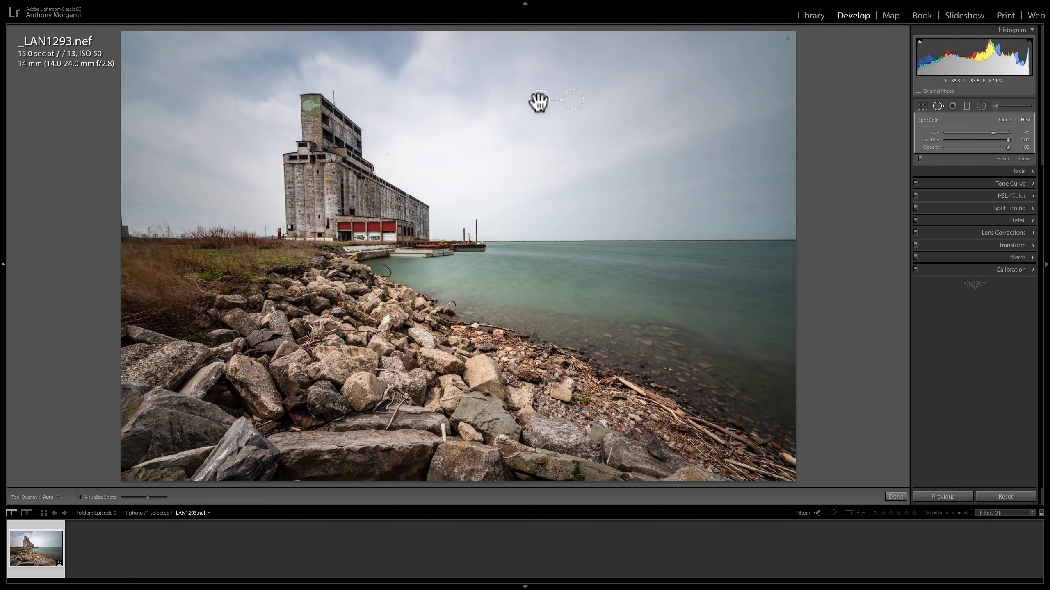
{"action": "left_click", "coordinate": [935, 104]}
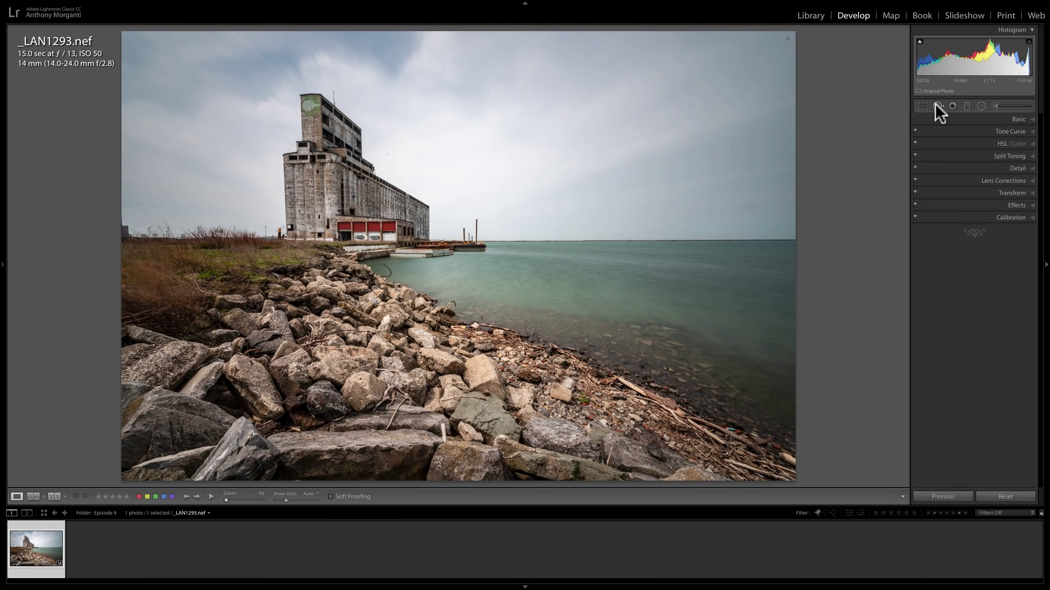
{"action": "left_click", "coordinate": [574, 100]}
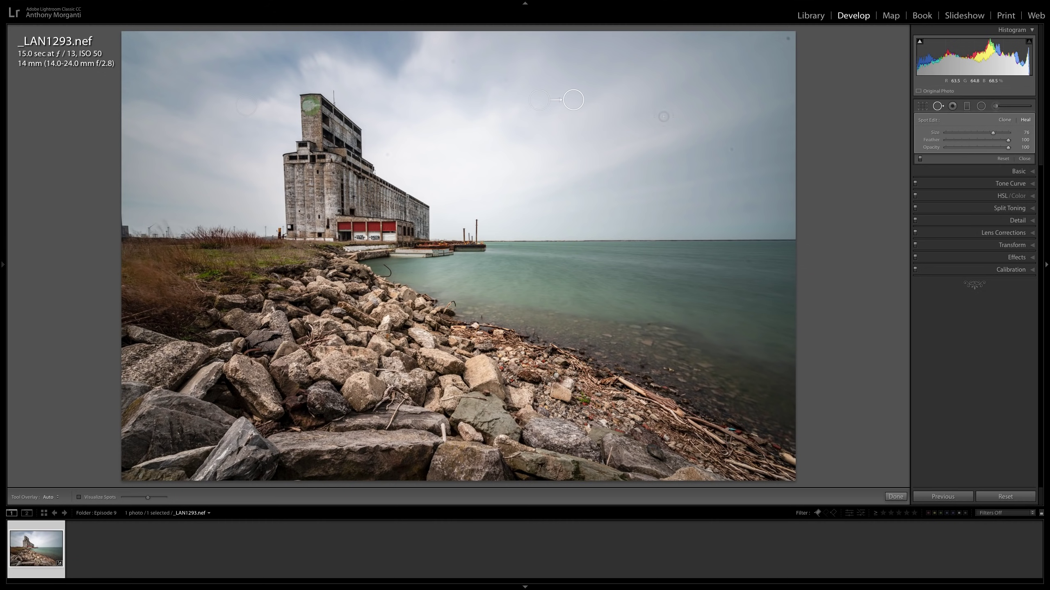
Try Clone on the selected sky spot and switch it back to Heal.
{"action": "left_click", "coordinate": [1003, 119]}
{"action": "left_click", "coordinate": [573, 100]}
{"action": "left_click", "coordinate": [1026, 121]}
{"action": "left_click", "coordinate": [540, 100]}
Close and reopen Spot Removal, clone a patch over the rocks near the lower right shore, and move its source to adjacent rocks.
{"action": "left_click", "coordinate": [935, 106]}
{"action": "left_click", "coordinate": [937, 107]}
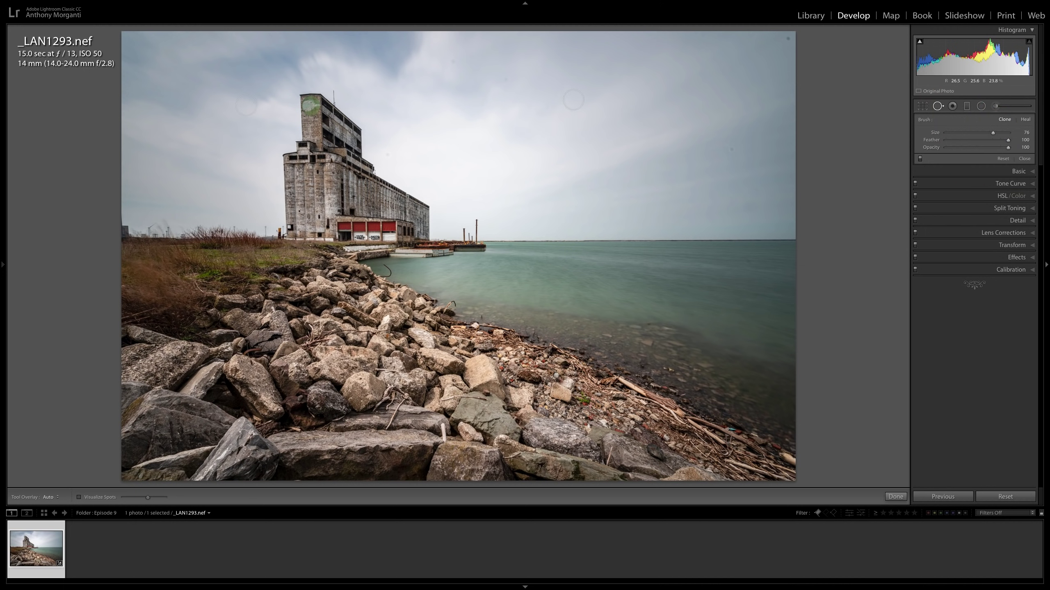
{"action": "left_click_drag", "start_coordinate": [651, 442], "coordinate": [664, 453]}
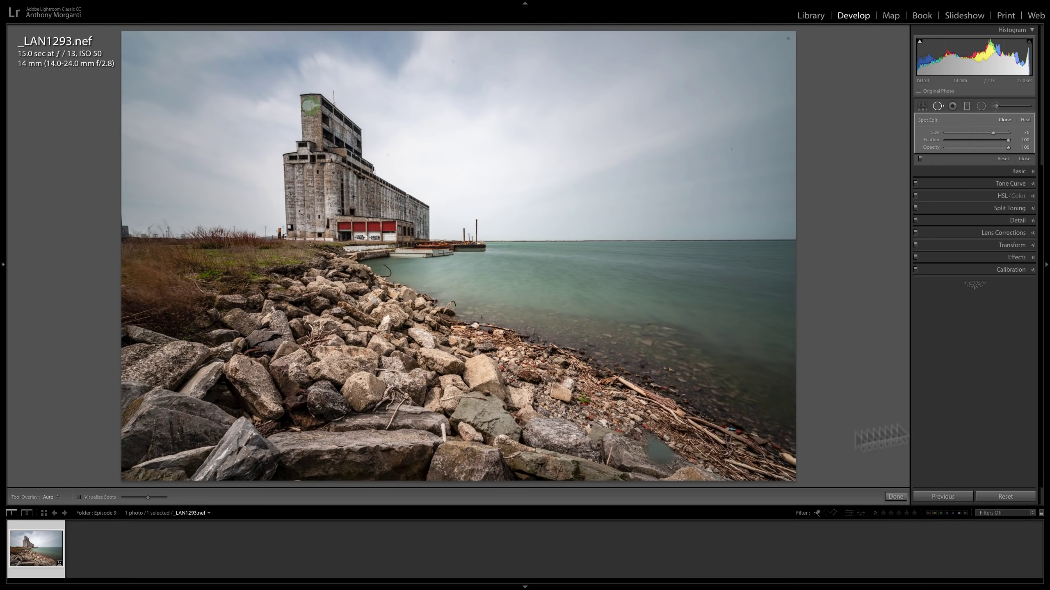
{"action": "mouse_move", "coordinate": [734, 345]}
{"action": "left_mouse_down"}
{"action": "mouse_move", "coordinate": [735, 395]}
{"action": "mouse_move", "coordinate": [614, 445]}
{"action": "left_mouse_up"}
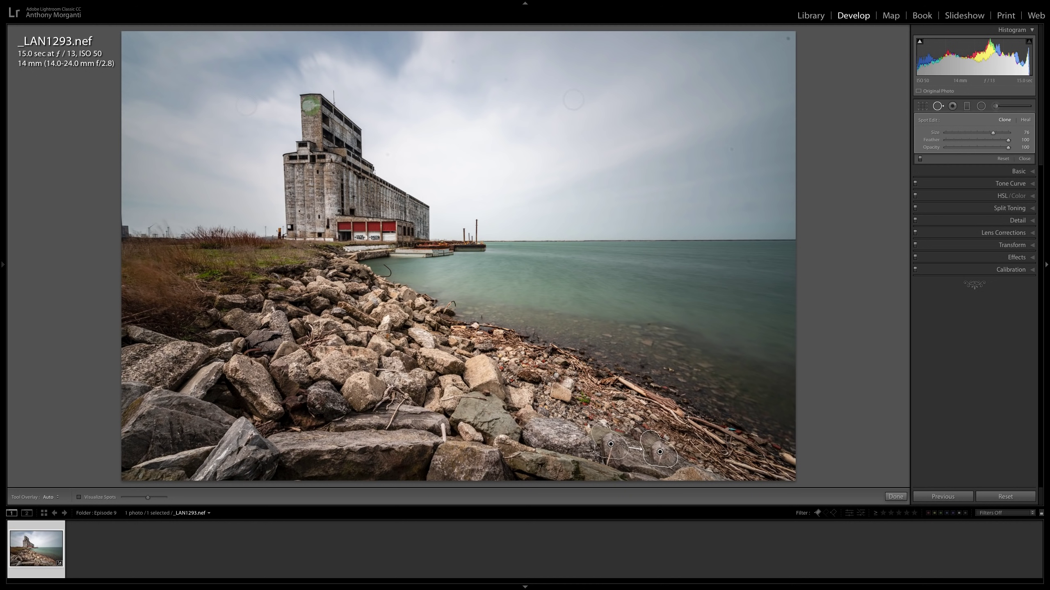